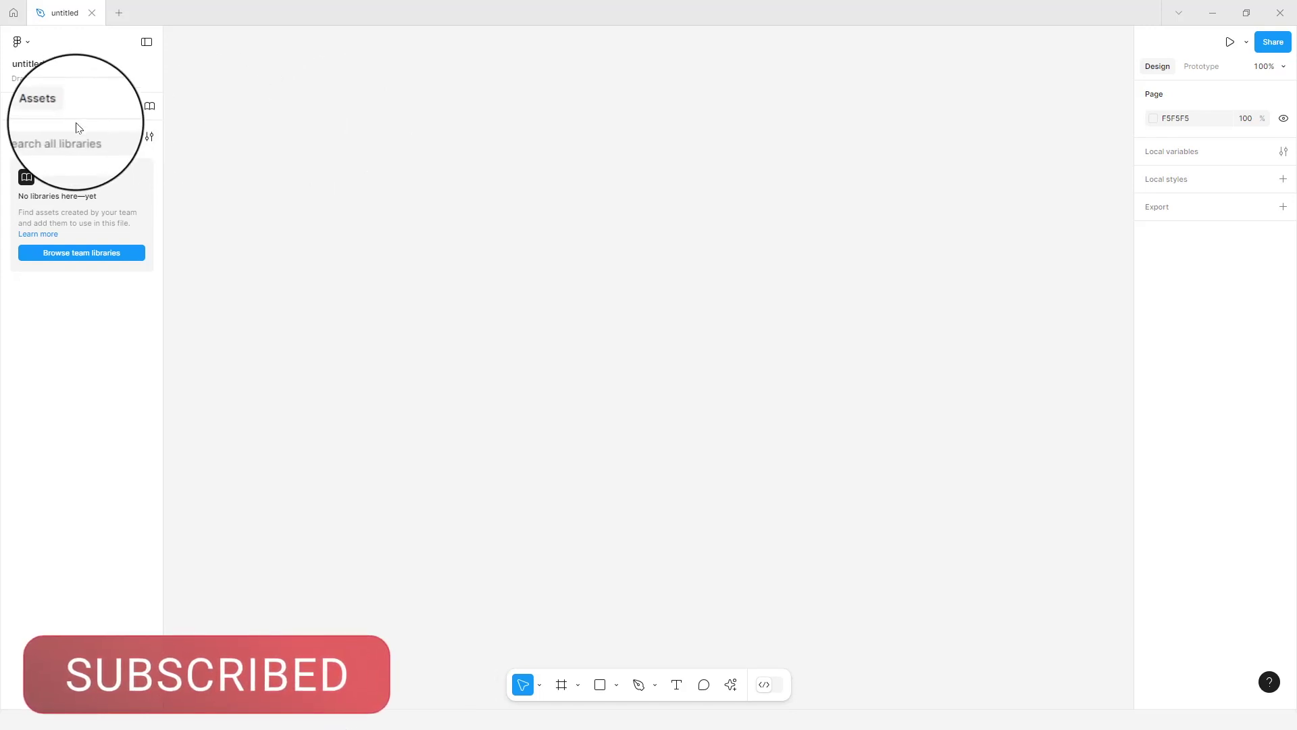
Switch the editor back to the previous UI from the help resources
{"action": "left_click", "coordinate": [18, 106]}
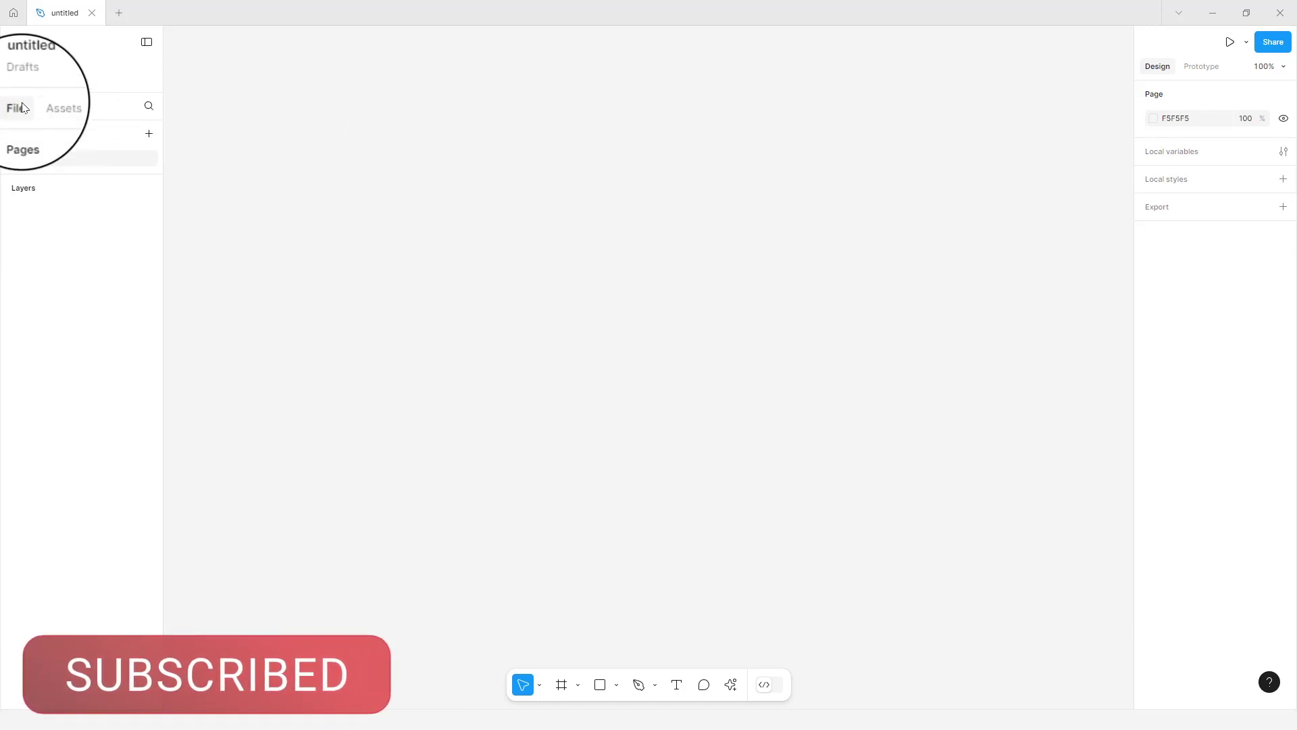
{"action": "left_click", "coordinate": [1270, 683]}
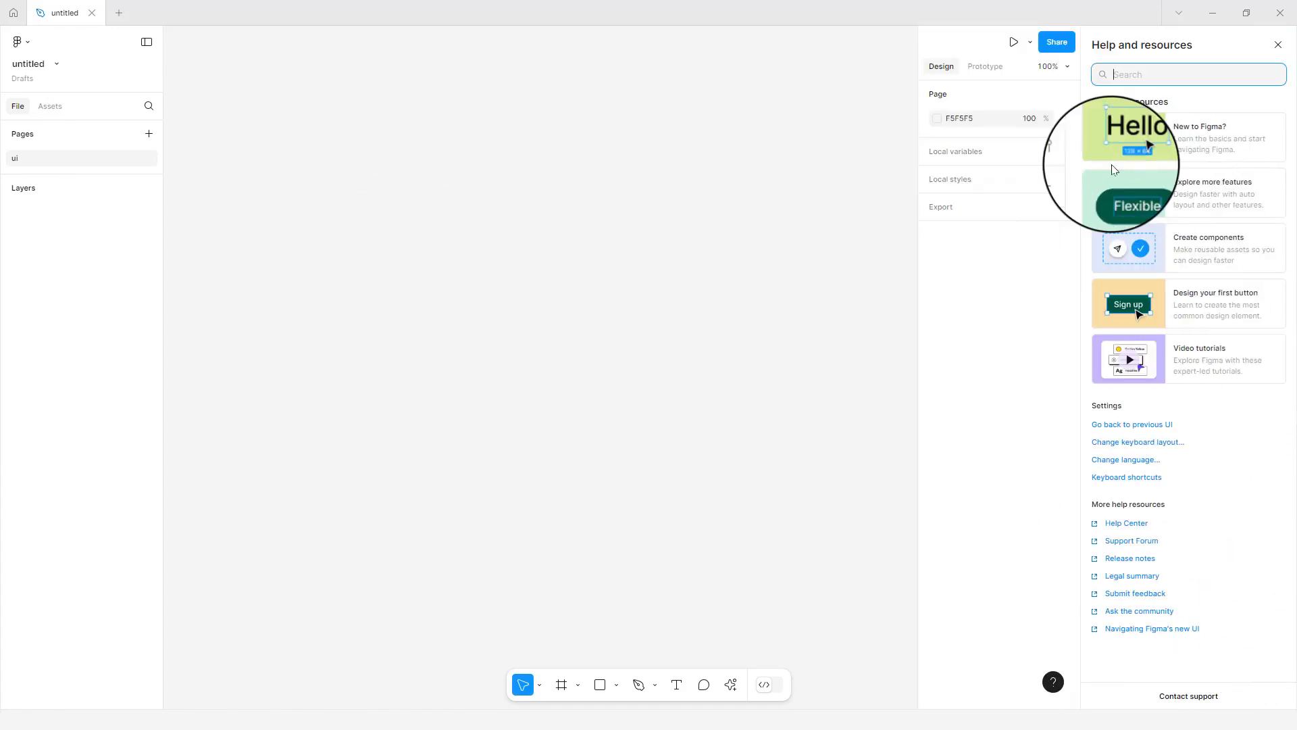
{"action": "left_click", "coordinate": [1105, 426]}
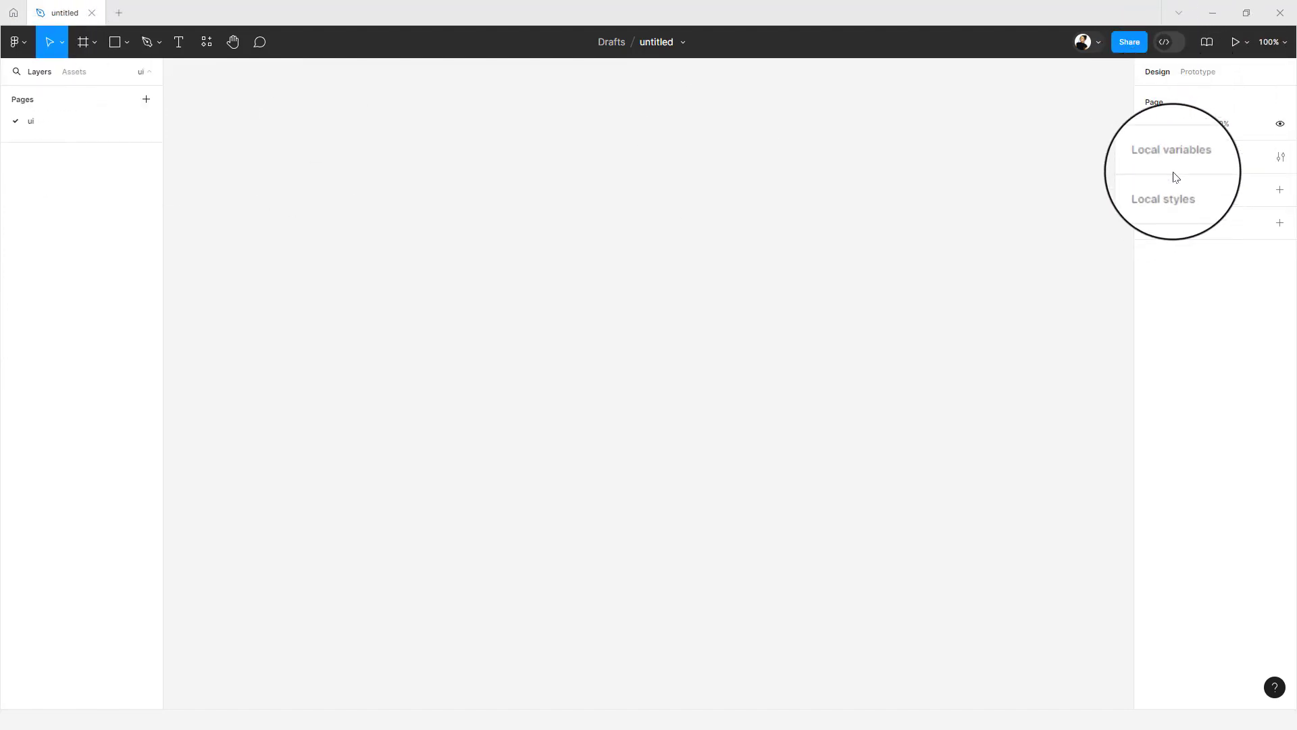
View the prototype settings in the old layout and switch the editor to the new UI
{"action": "left_click", "coordinate": [1207, 70]}
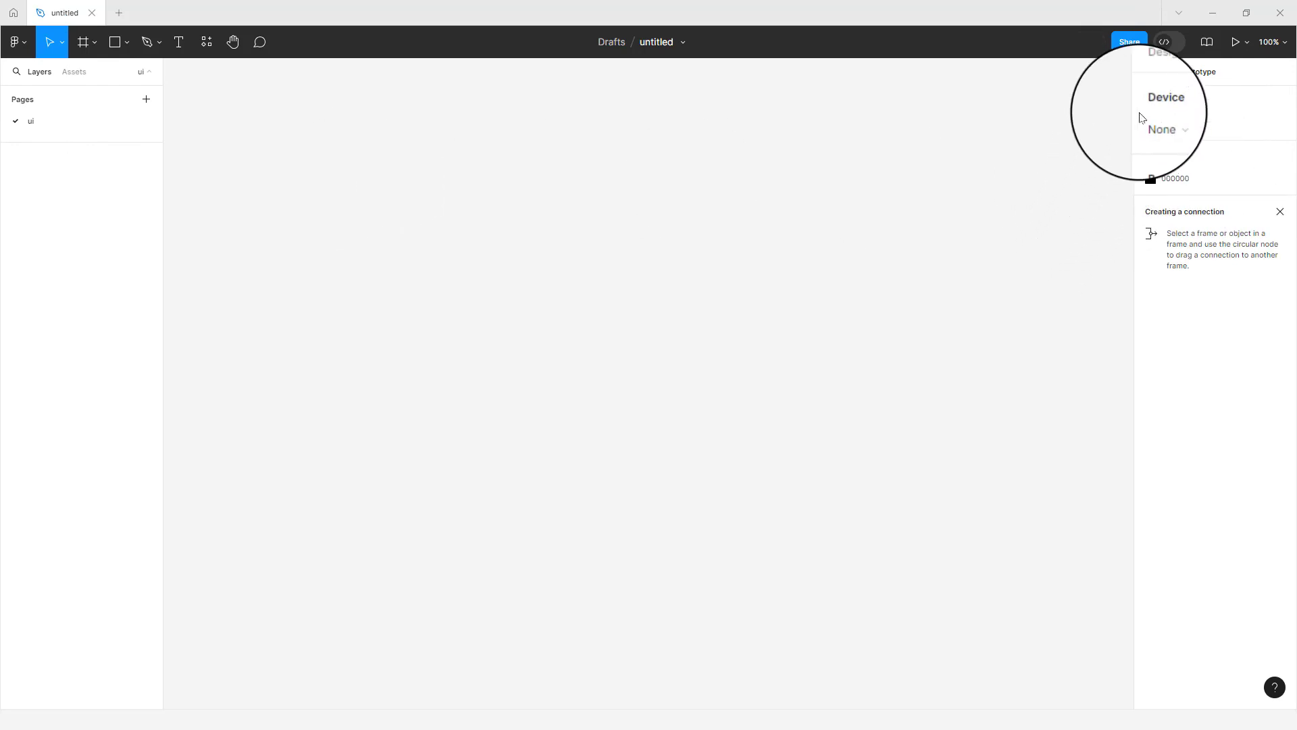
{"action": "left_click", "coordinate": [1274, 687]}
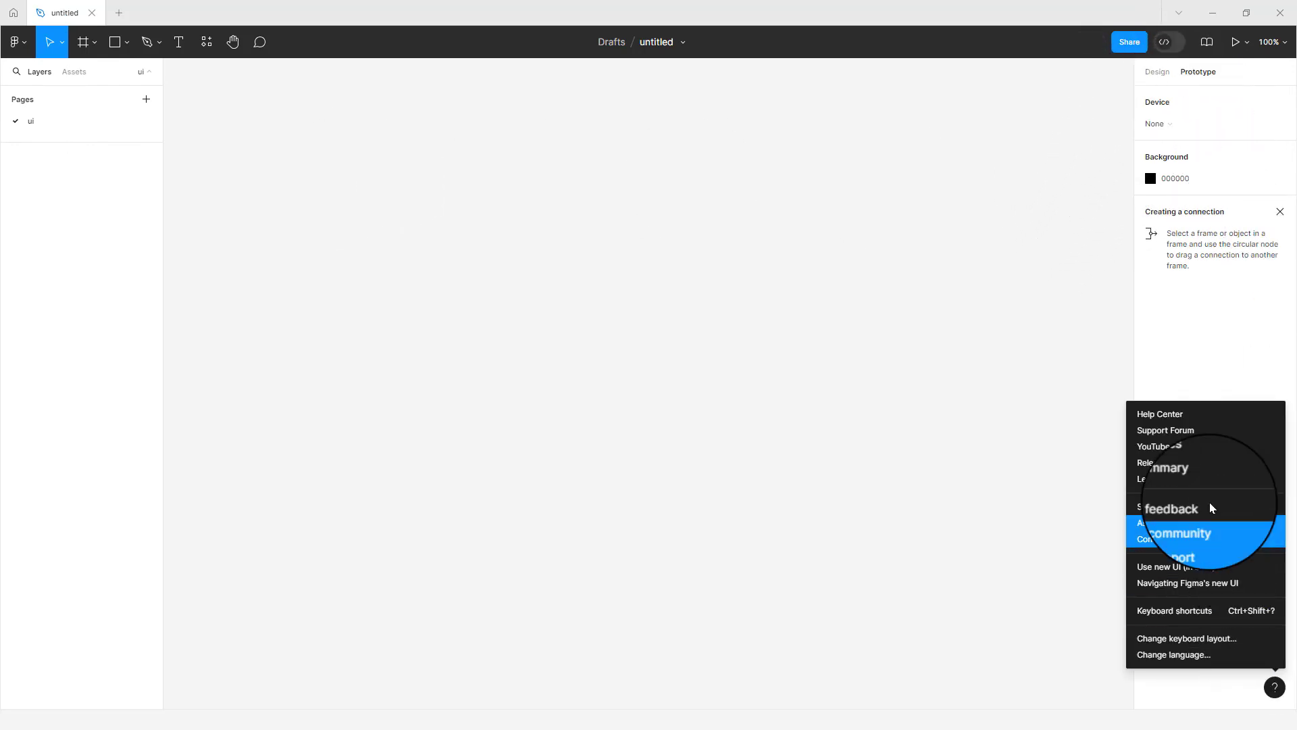
{"action": "left_click", "coordinate": [1161, 571]}
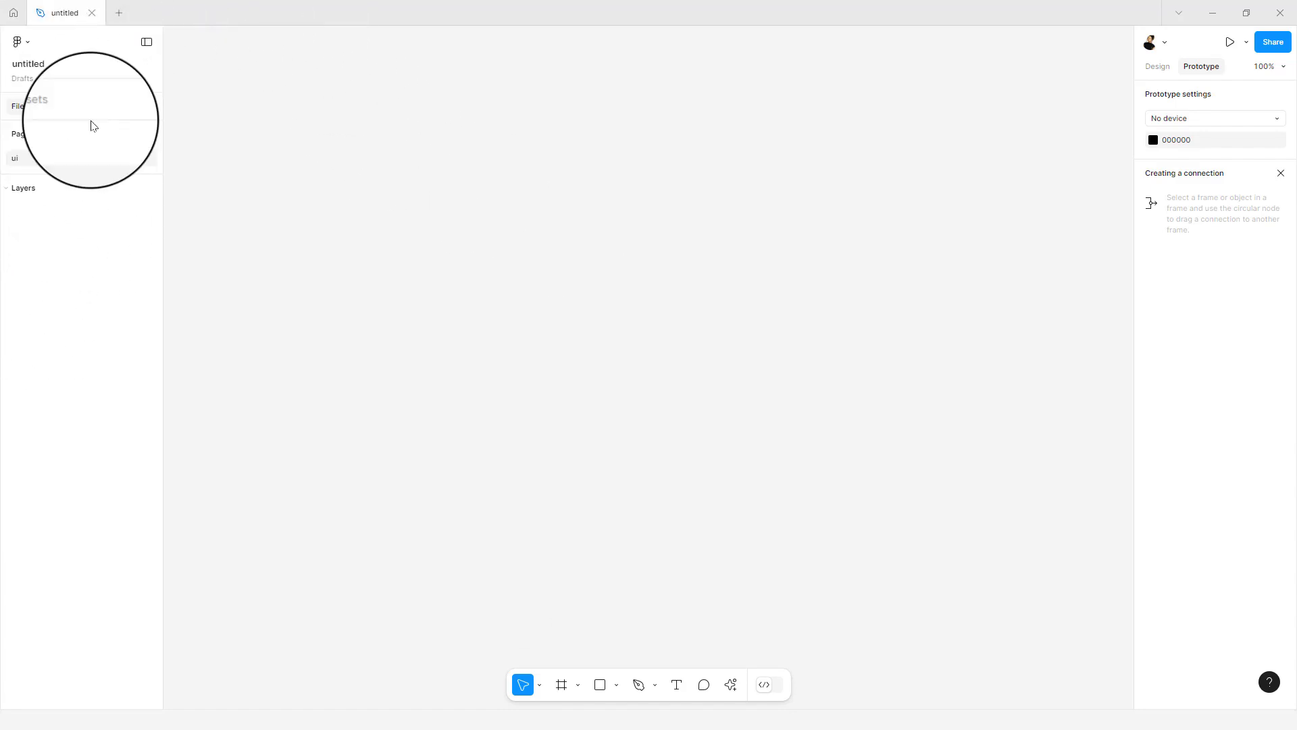
Browse the Actions palette for its recent plugins, design tools, writing and image editing options, and close it
{"action": "left_click", "coordinate": [28, 44]}
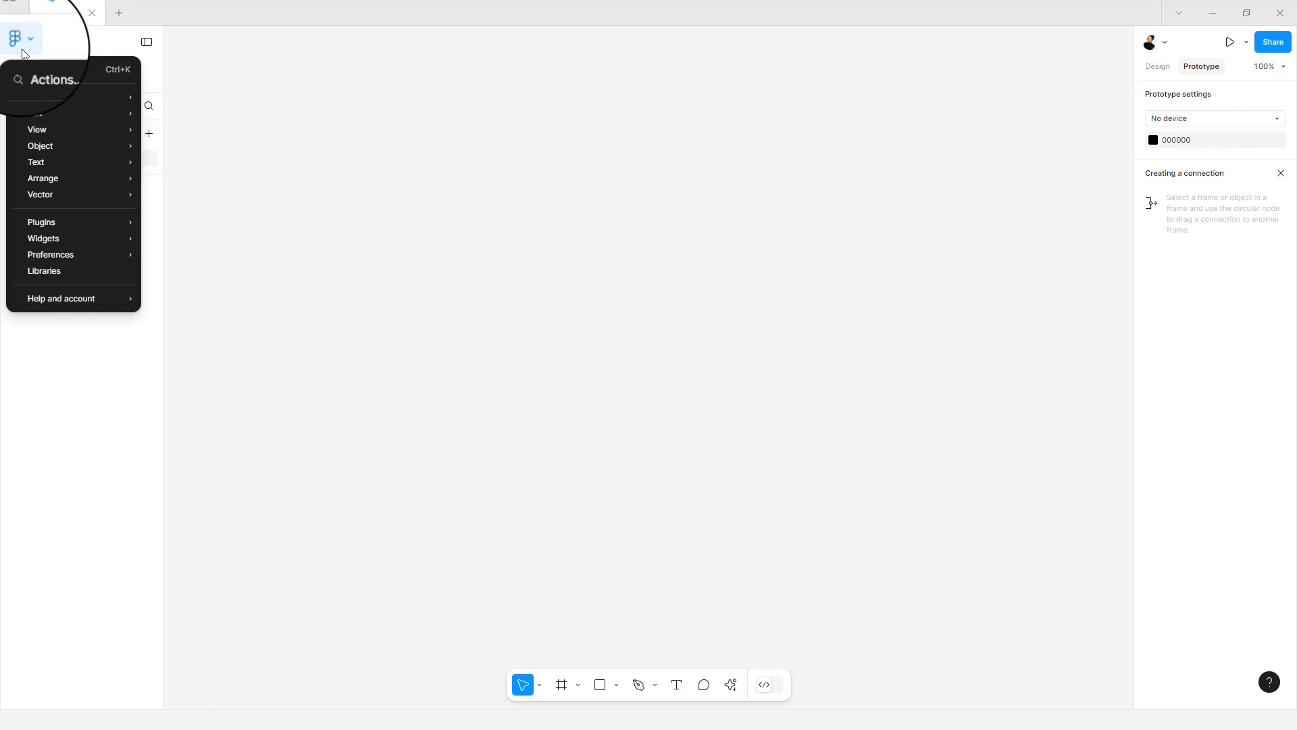
{"action": "left_click", "coordinate": [46, 67]}
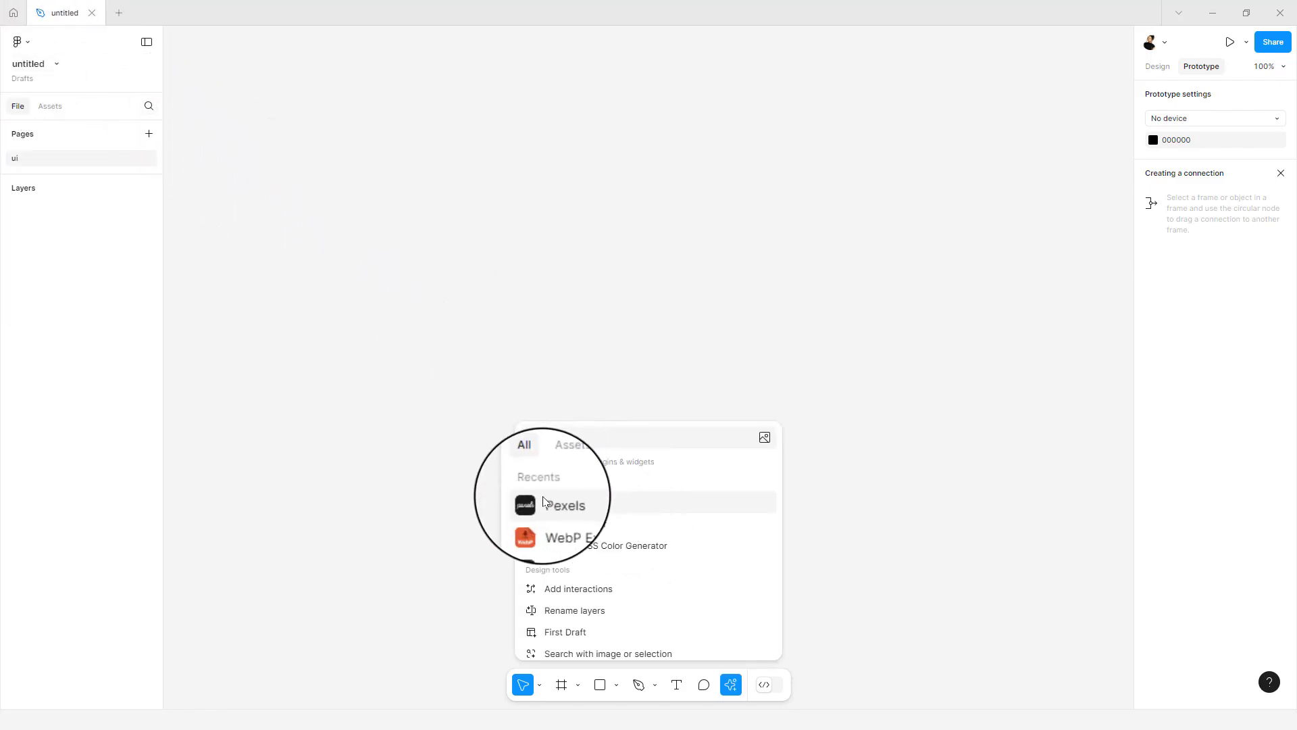
{"action": "scroll", "coordinate": [568, 533], "scroll_direction": "down", "scroll_amount": 2}
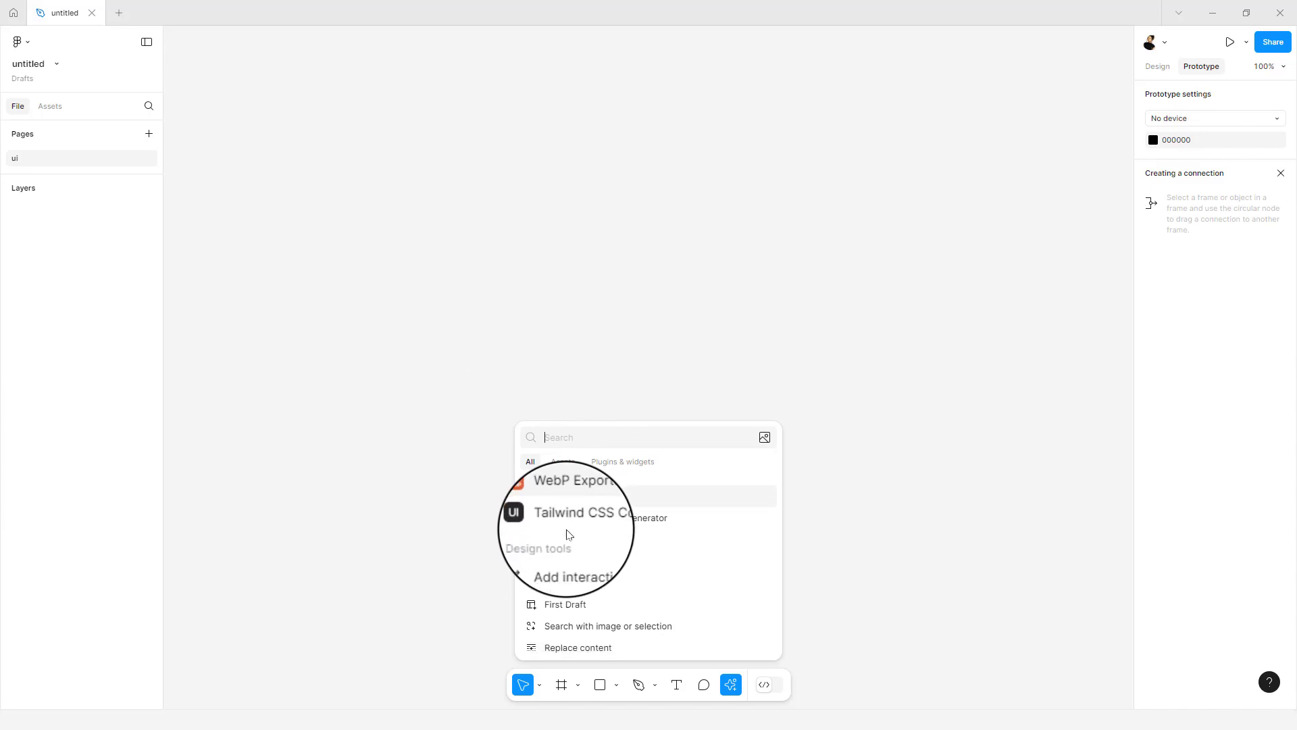
{"action": "scroll", "coordinate": [573, 513], "scroll_direction": "down", "scroll_amount": 4}
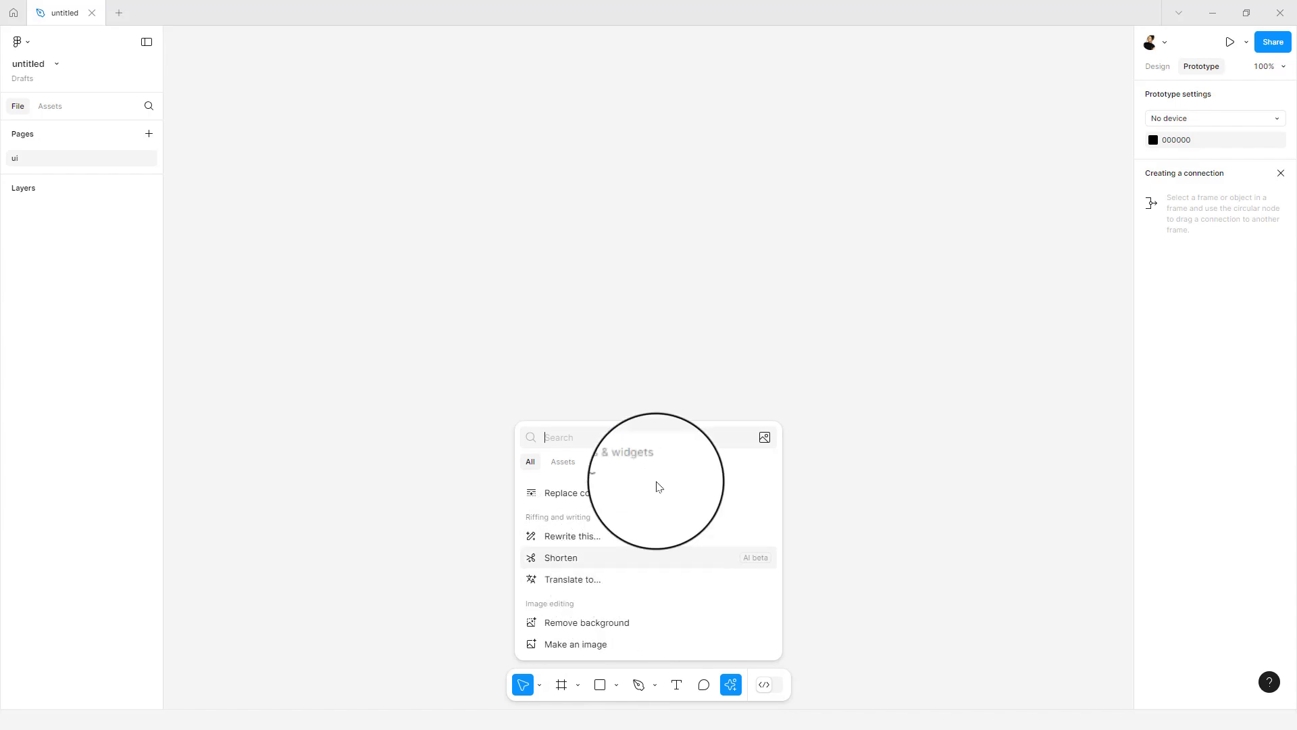
{"action": "left_click", "coordinate": [605, 312]}
Review the file, edit, object, plugin and preference commands, and set the interface theme to Dark
{"action": "left_click", "coordinate": [20, 40]}
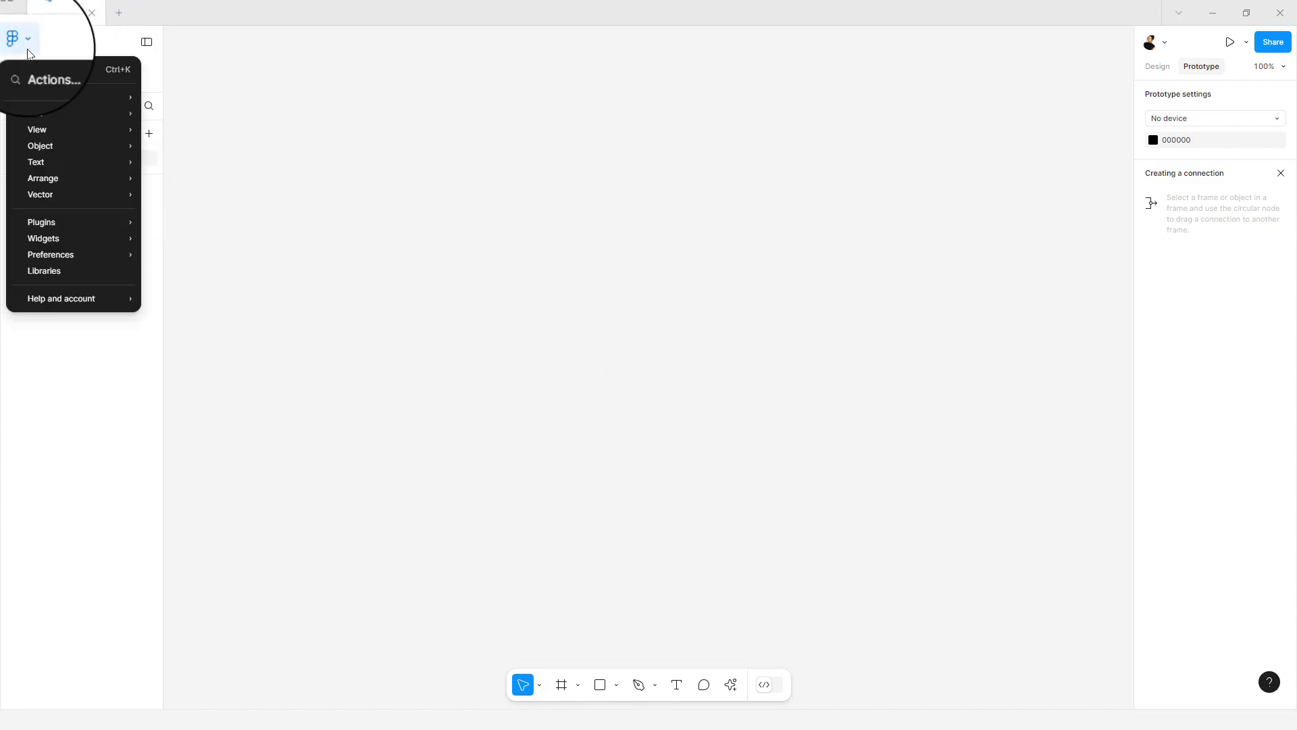
{"action": "mouse_move", "coordinate": [23, 99]}
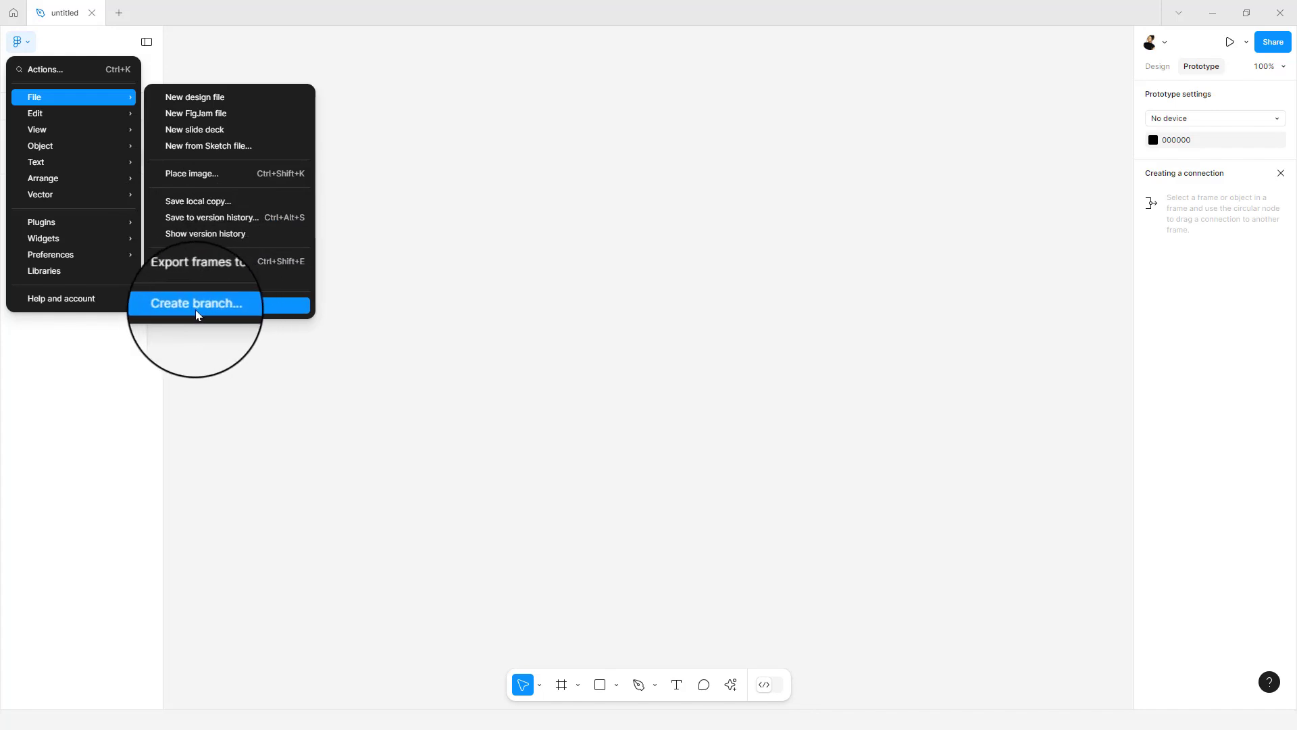
{"action": "mouse_move", "coordinate": [75, 111]}
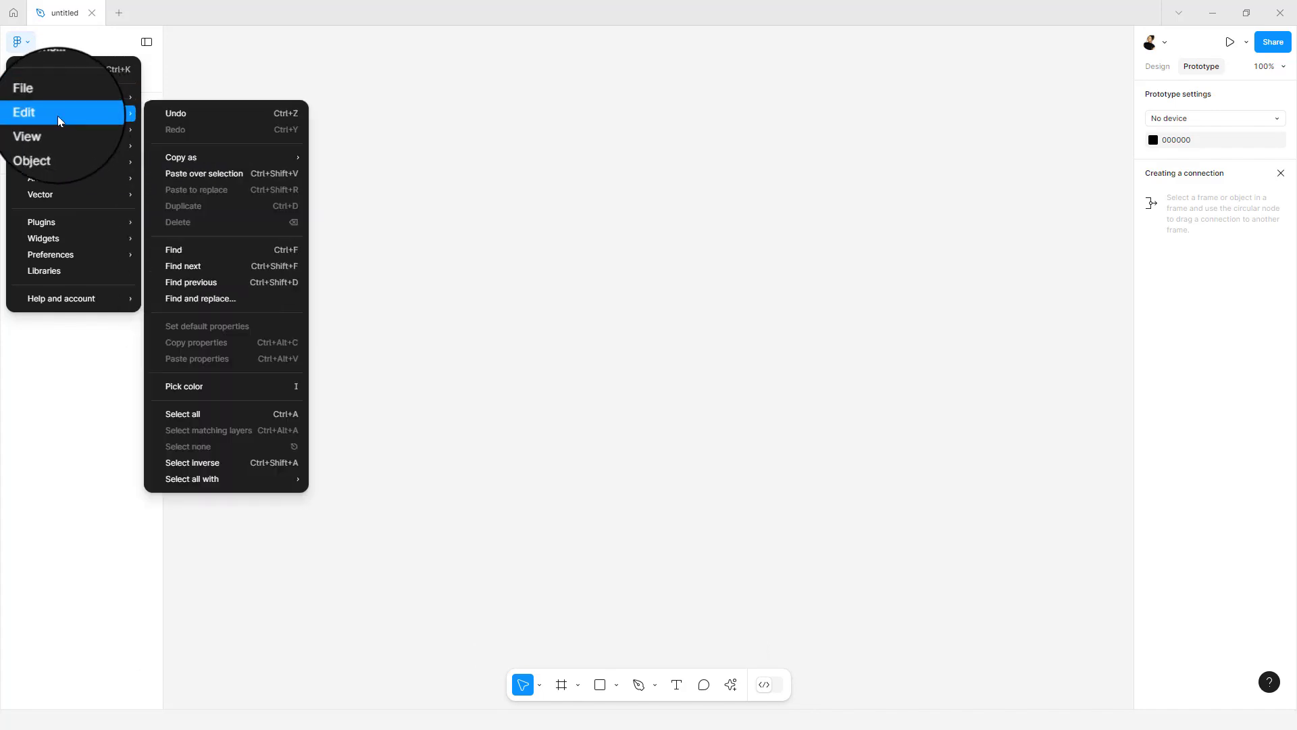
{"action": "mouse_move", "coordinate": [54, 141]}
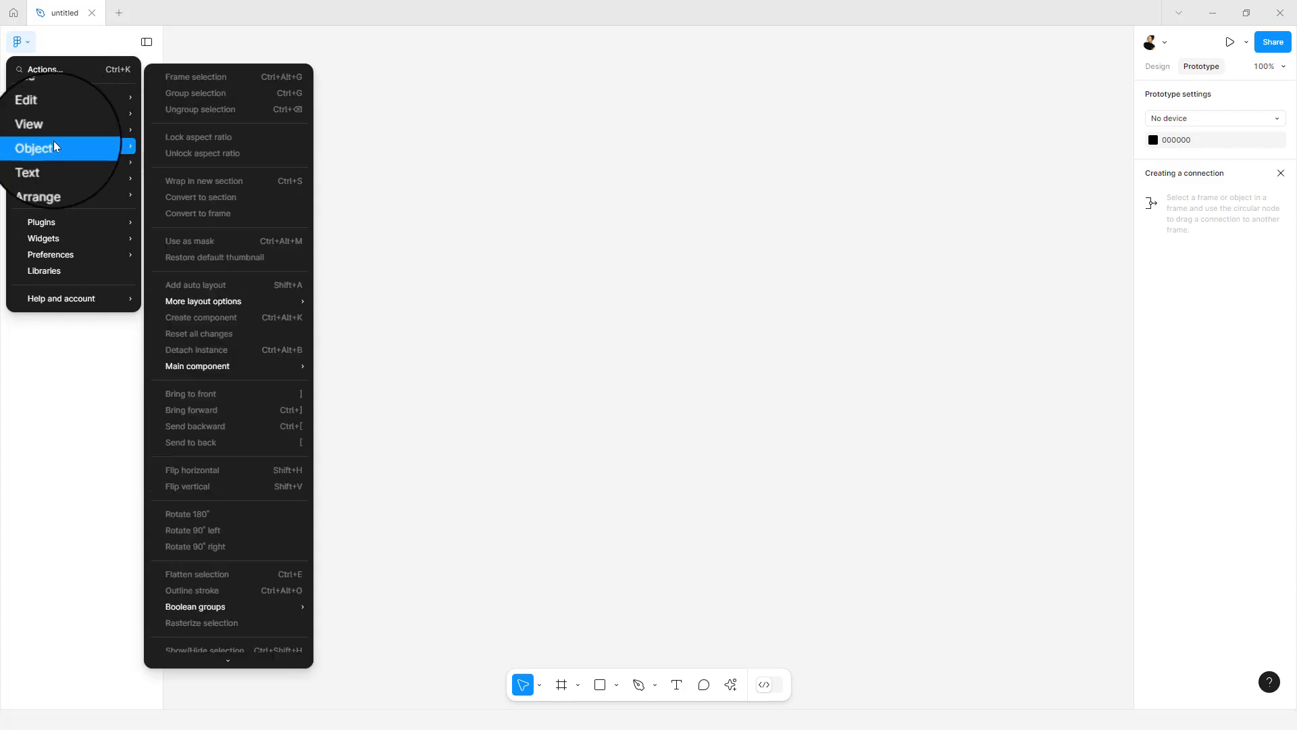
{"action": "mouse_move", "coordinate": [47, 197]}
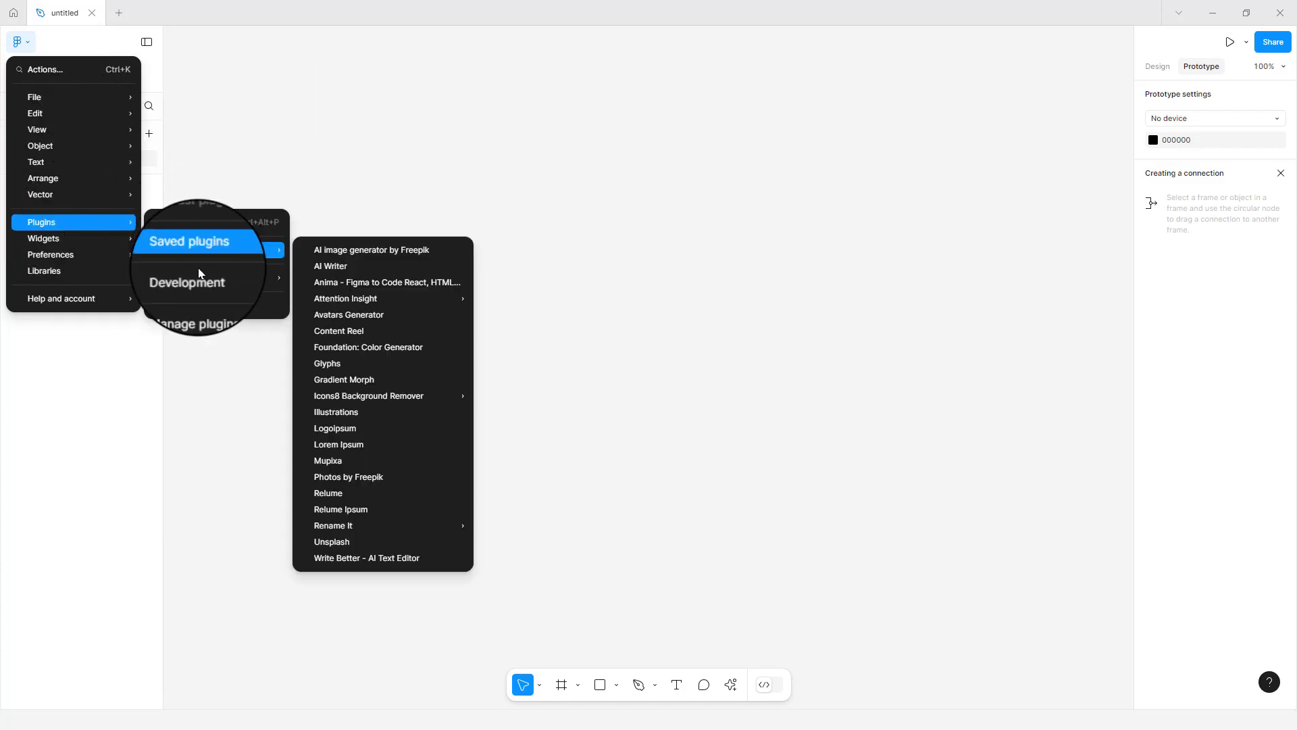
{"action": "mouse_move", "coordinate": [83, 253]}
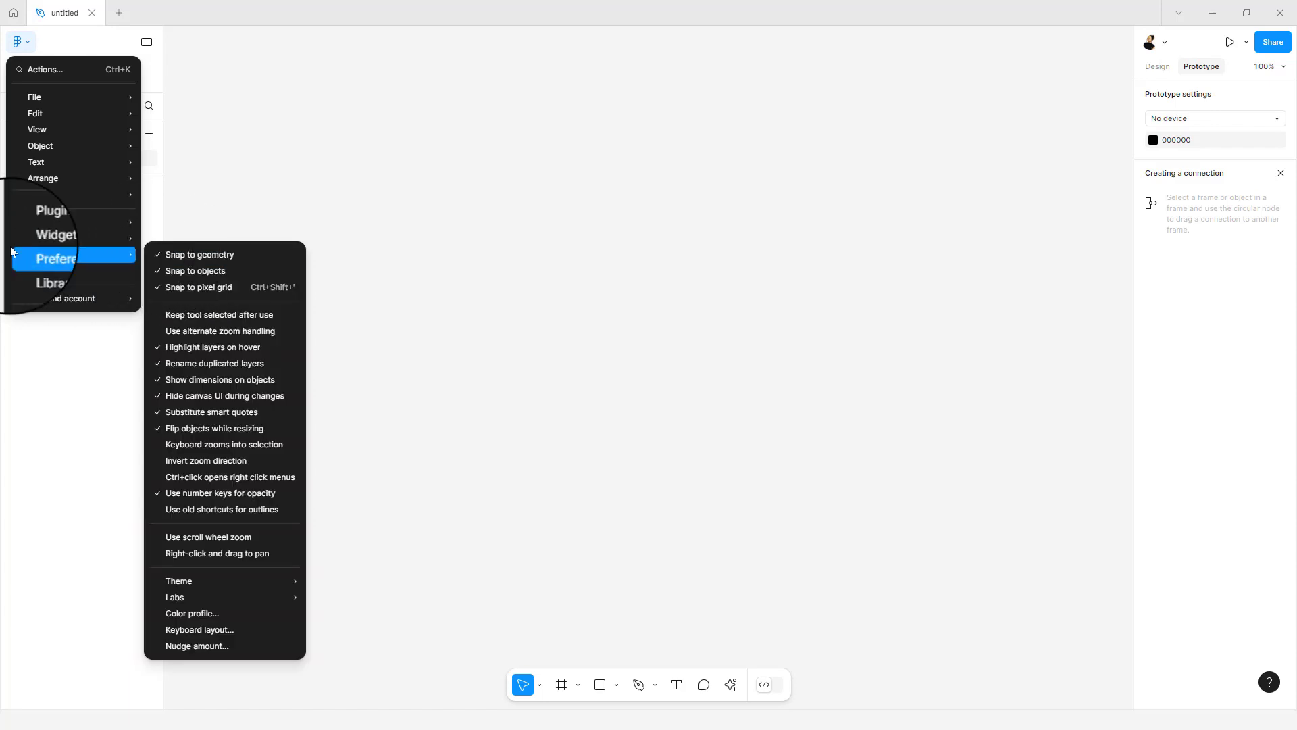
{"action": "mouse_move", "coordinate": [209, 581]}
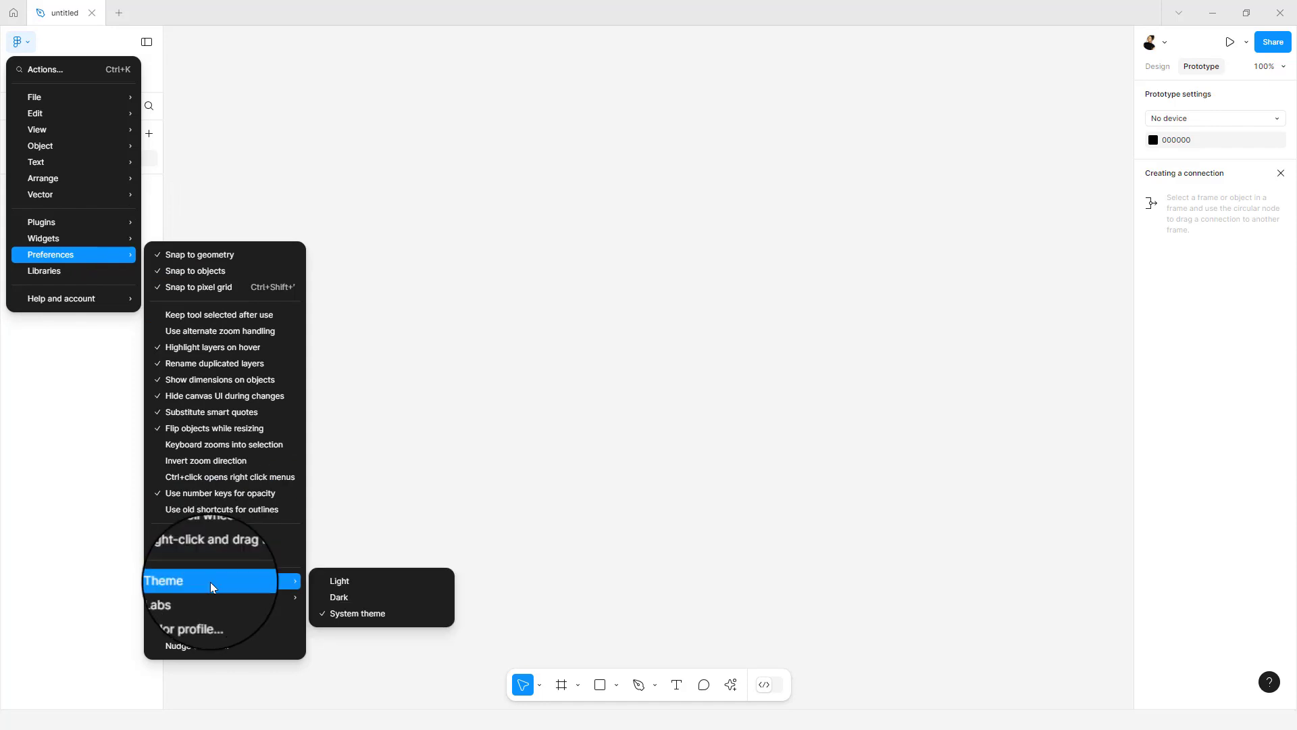
{"action": "left_click", "coordinate": [351, 599]}
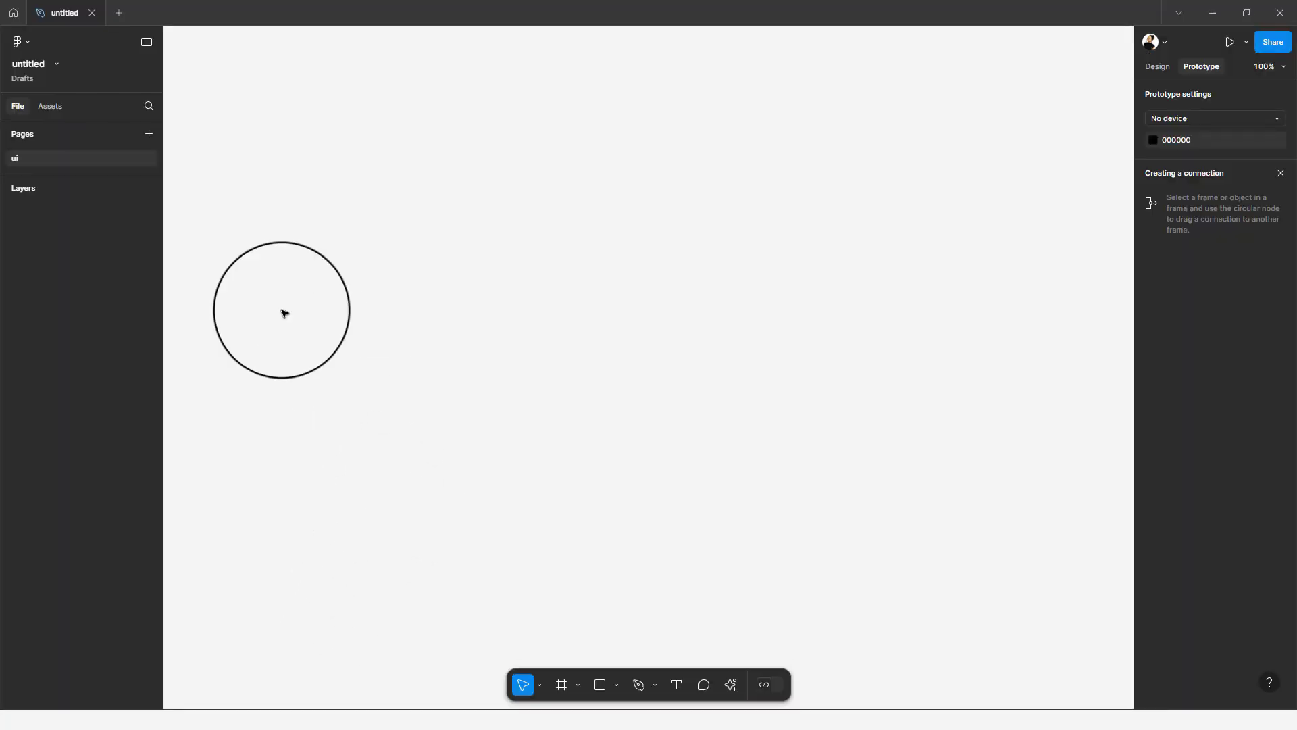
Examine the libraries entry and the help and account options, and leave them without choosing anything
{"action": "left_click", "coordinate": [22, 42]}
{"action": "mouse_move", "coordinate": [102, 203]}
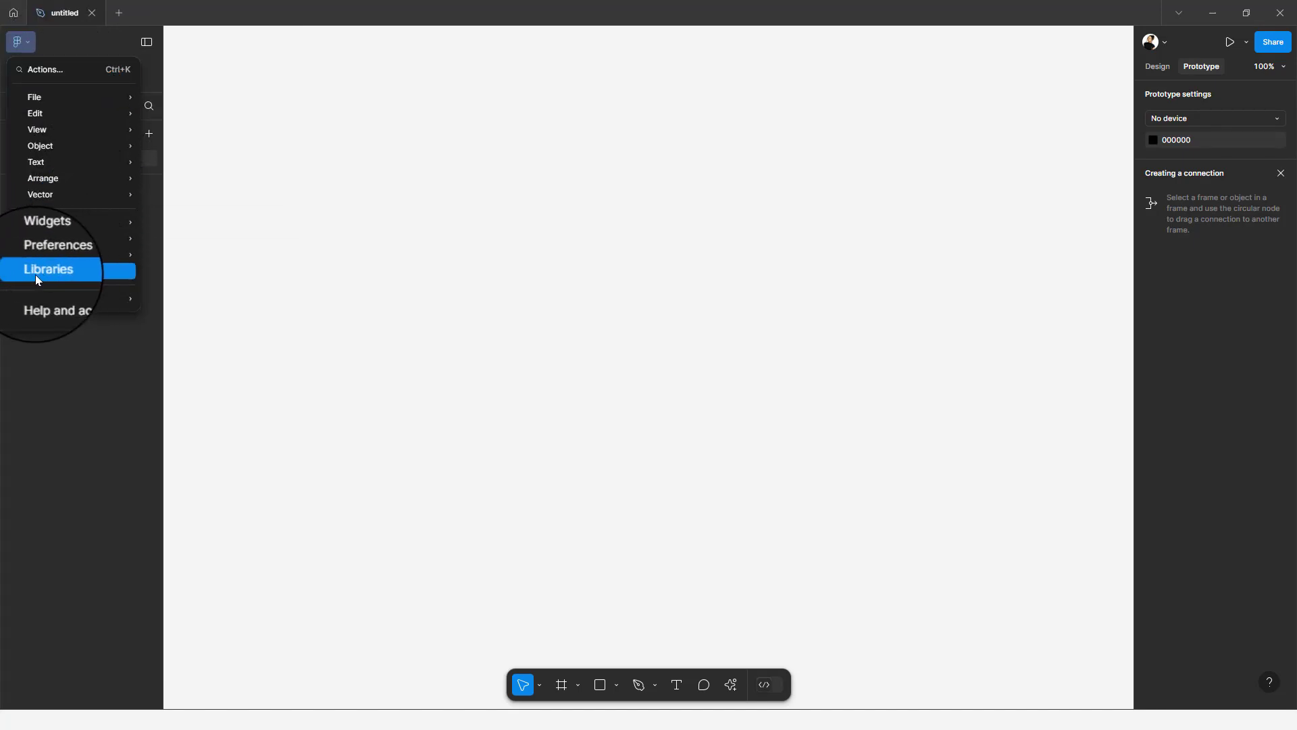
{"action": "mouse_move", "coordinate": [59, 302]}
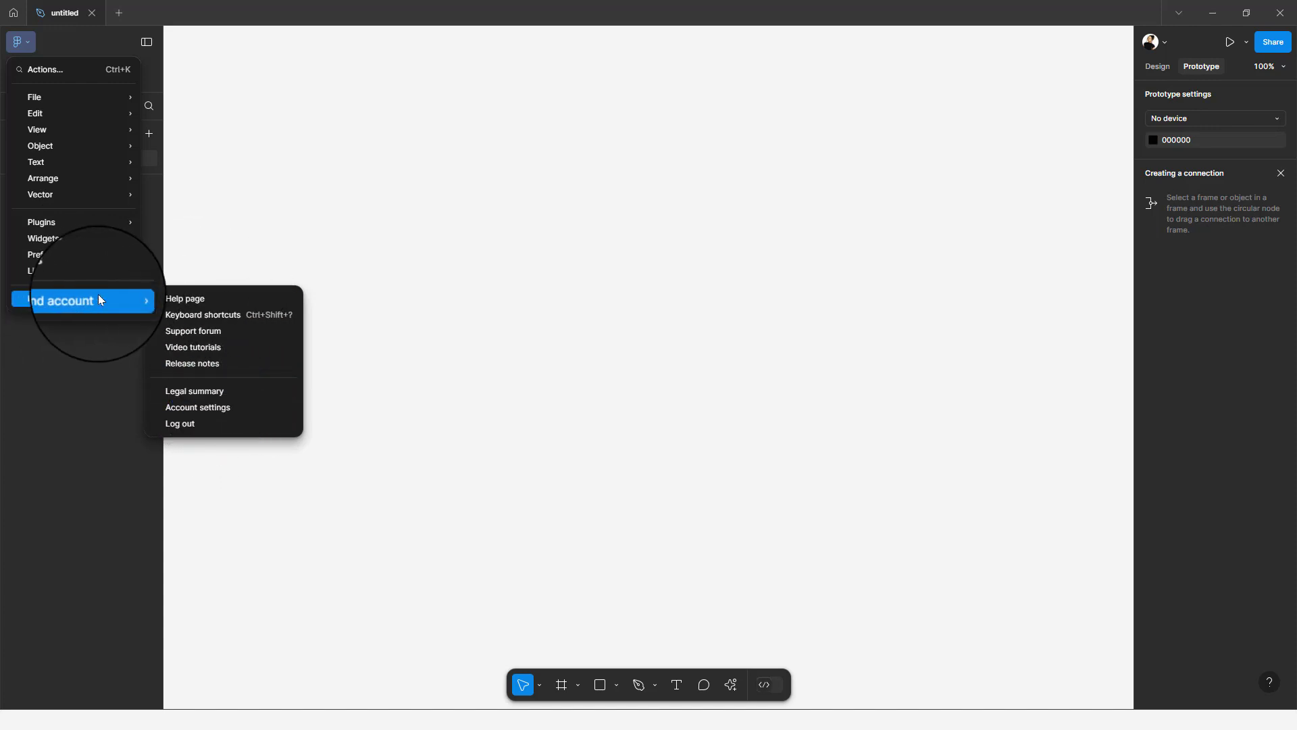
{"action": "left_click", "coordinate": [386, 314]}
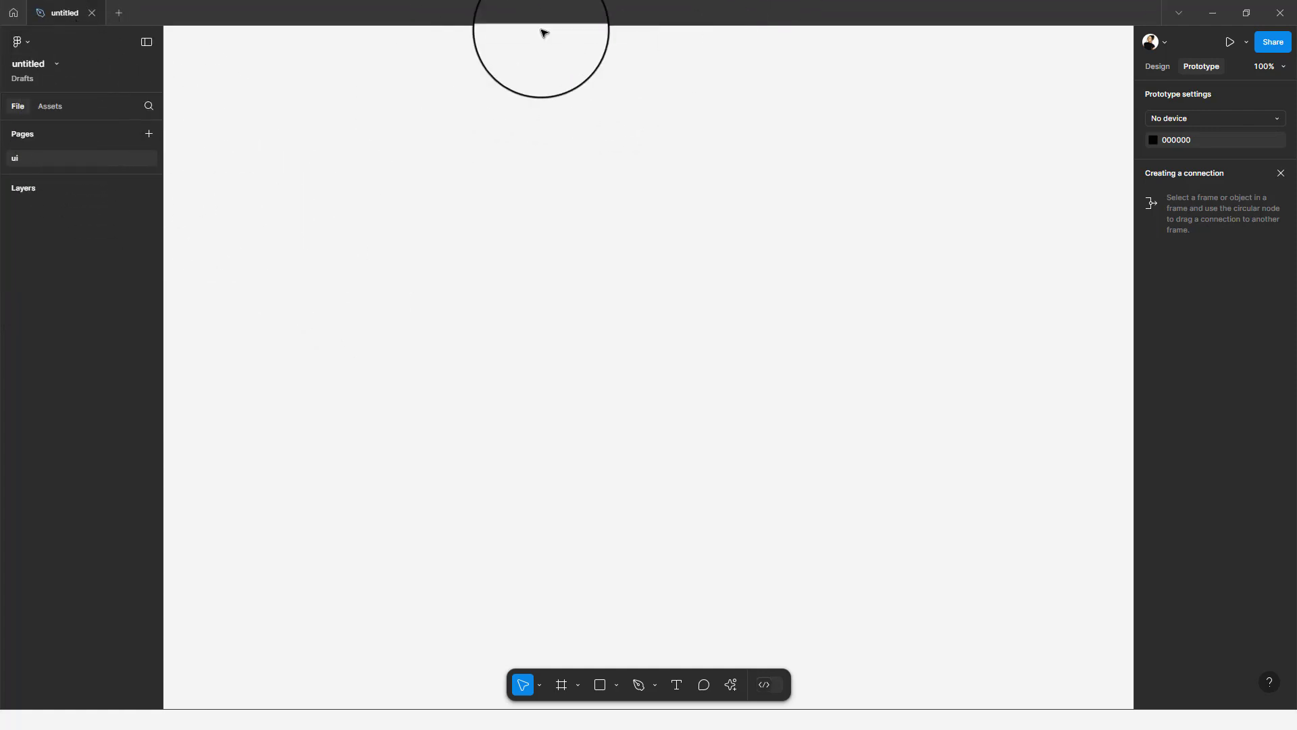
Rename the file as Design Tutorial and add two new pages with their default names
{"action": "left_click", "coordinate": [29, 64]}
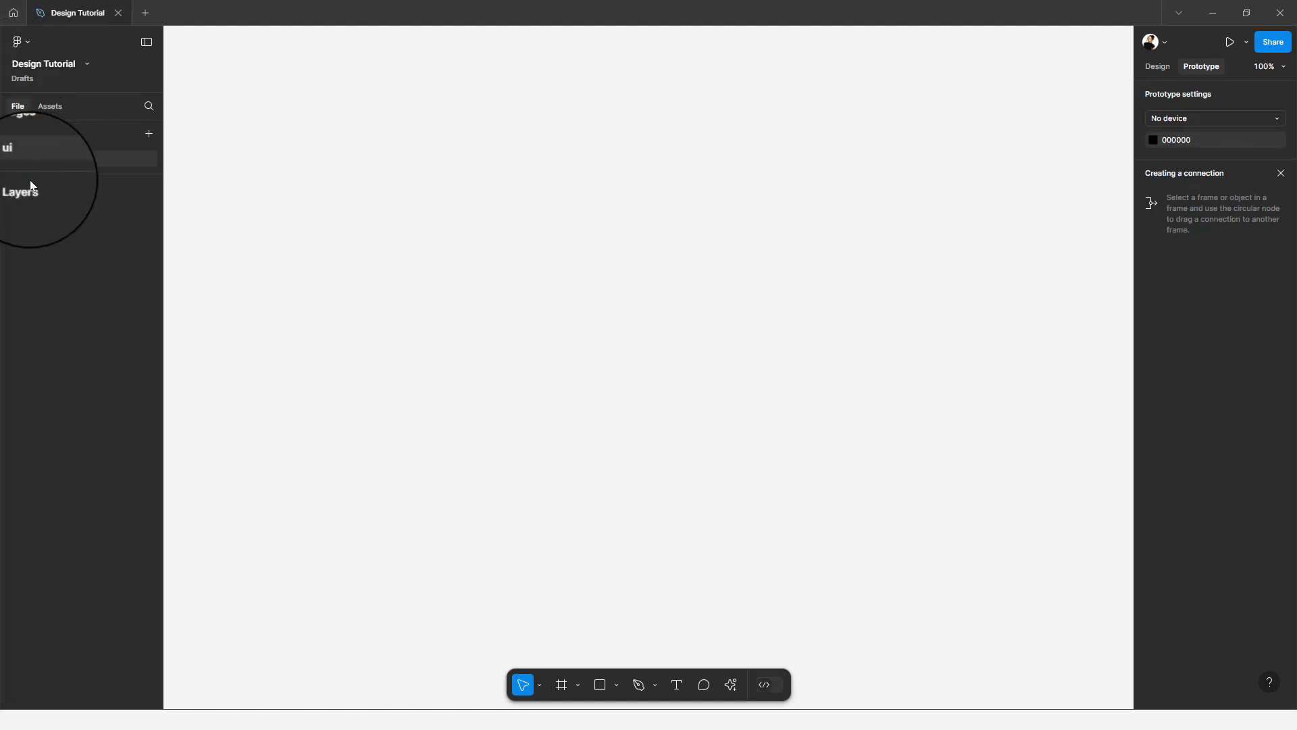
{"action": "left_click", "coordinate": [149, 133]}
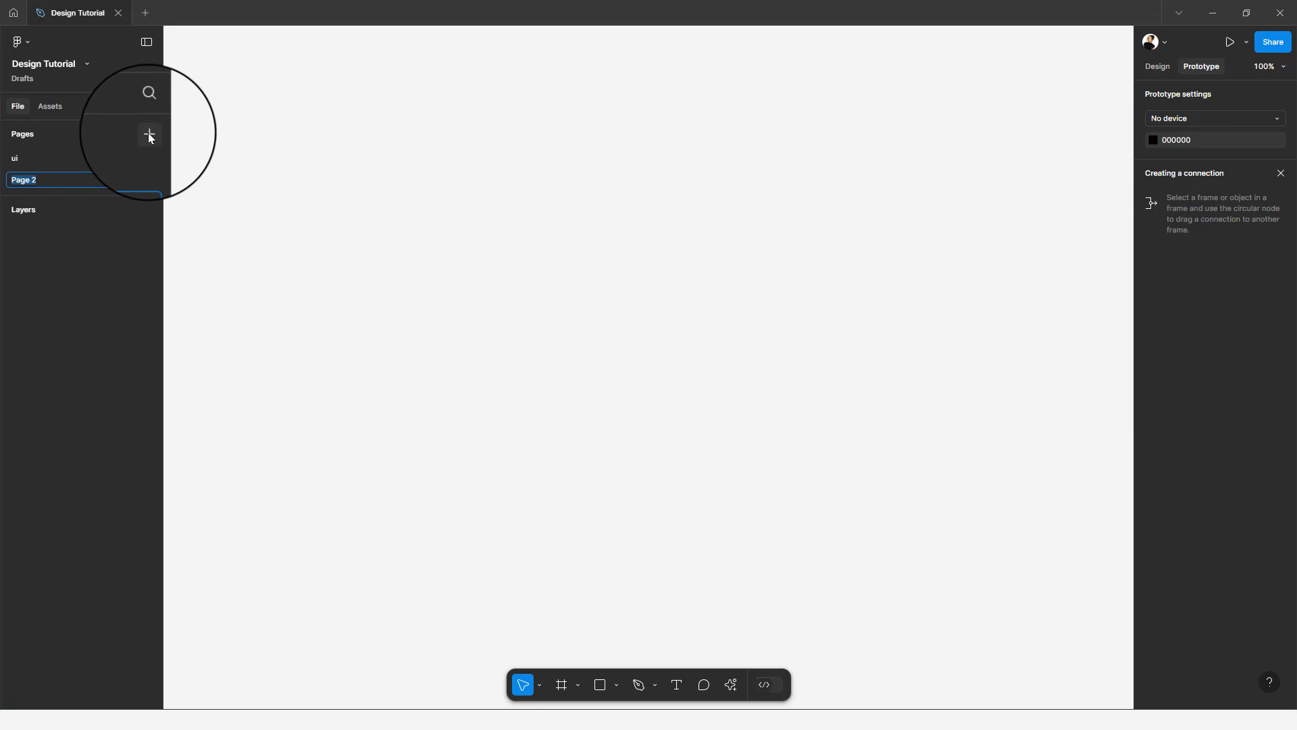
{"action": "left_click", "coordinate": [149, 133]}
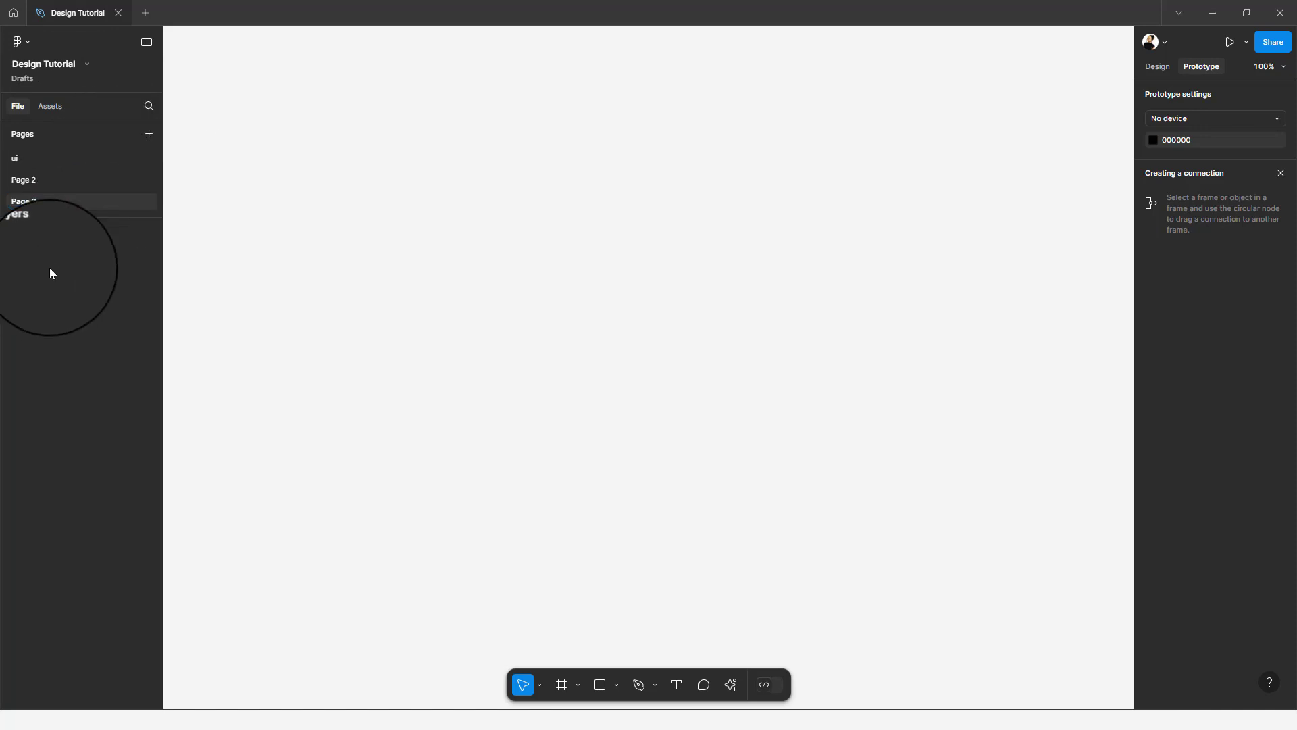
{"action": "key", "text": "Return"}
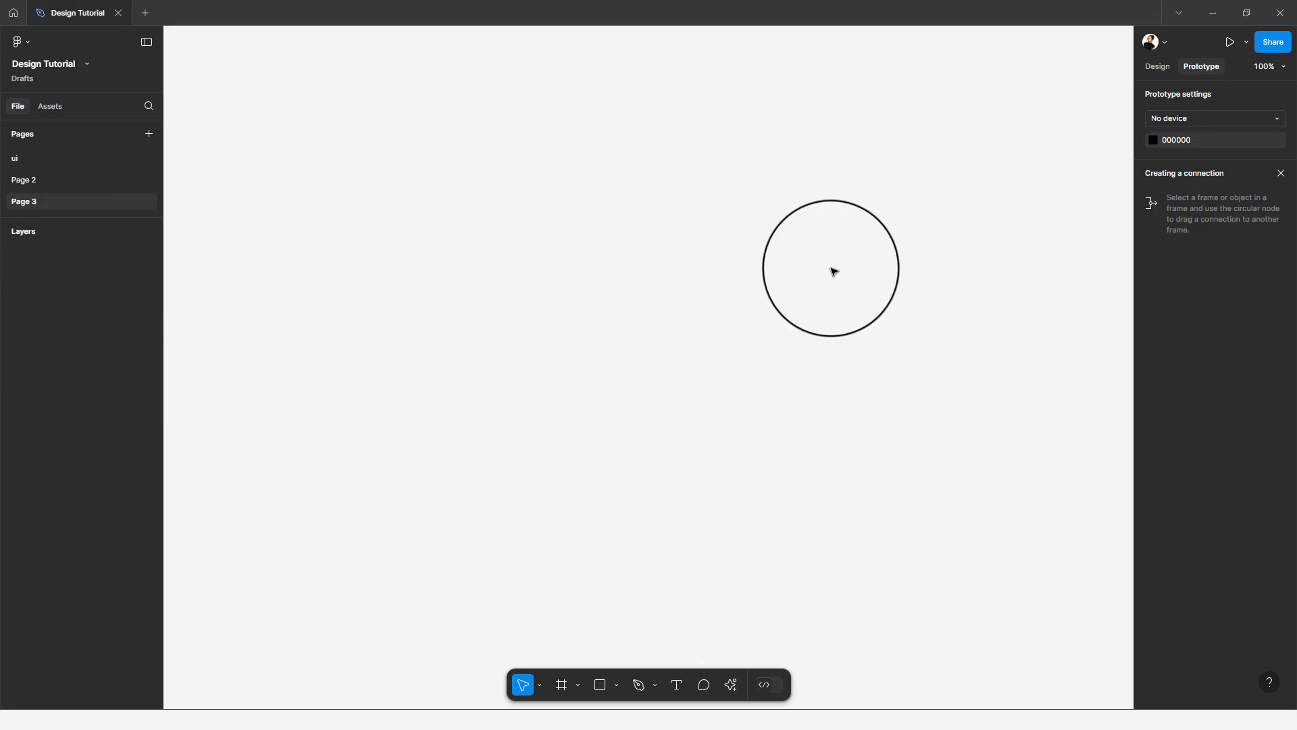
Show the design properties and add a Desktop preset frame of 1440 × 1024 on the ui page
{"action": "left_click", "coordinate": [1159, 65]}
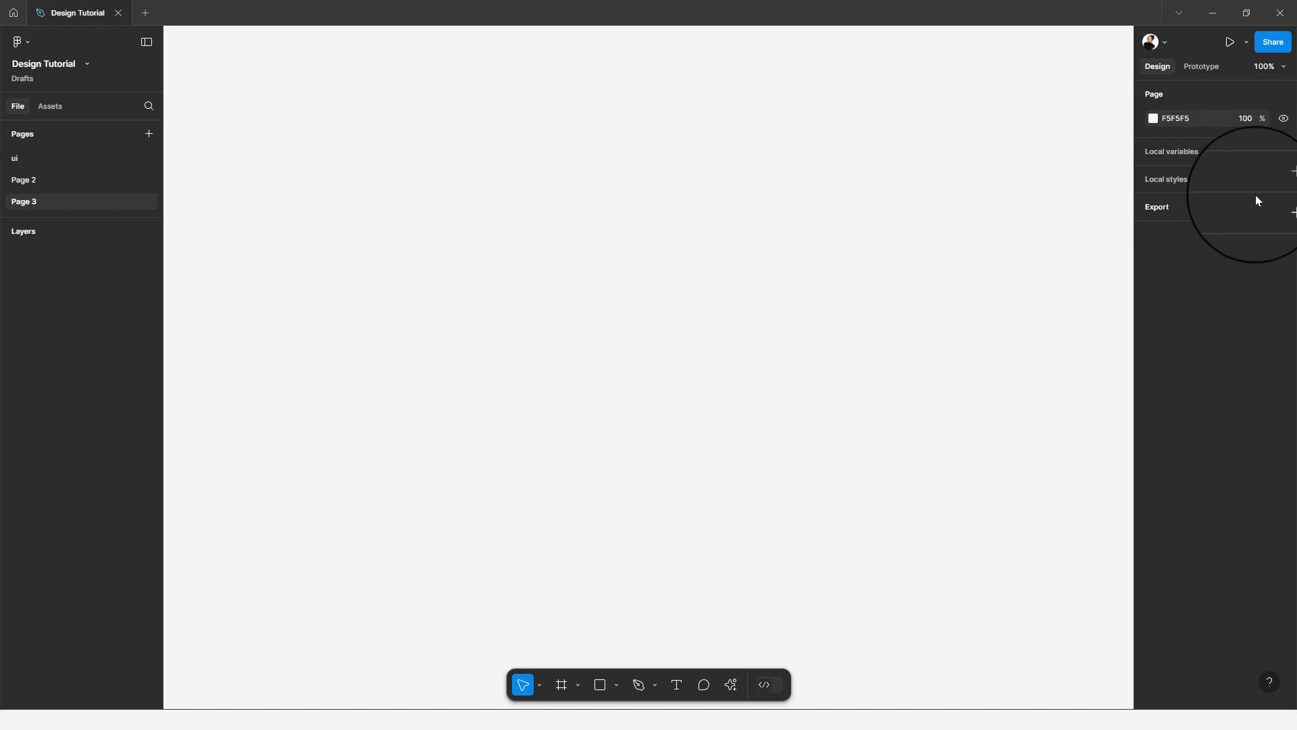
{"action": "left_click", "coordinate": [55, 162]}
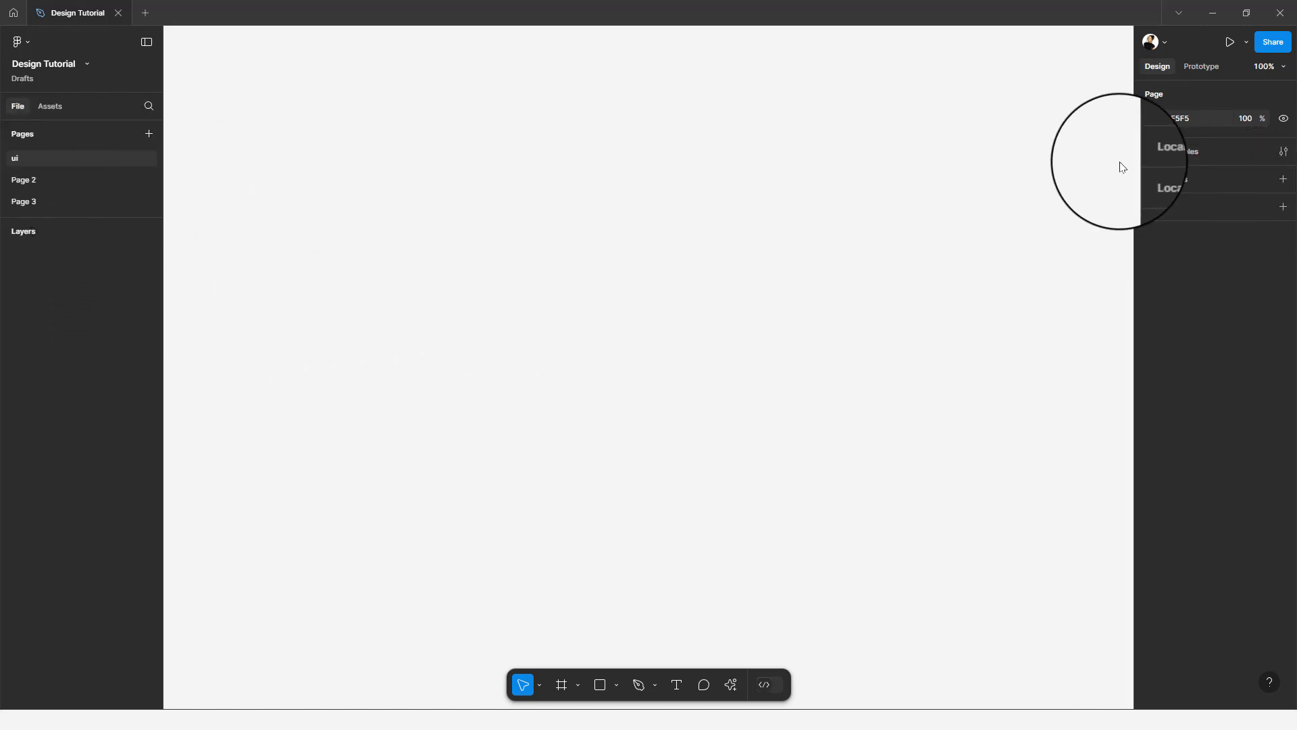
{"action": "double_click", "coordinate": [55, 158]}
{"action": "left_click", "coordinate": [560, 687]}
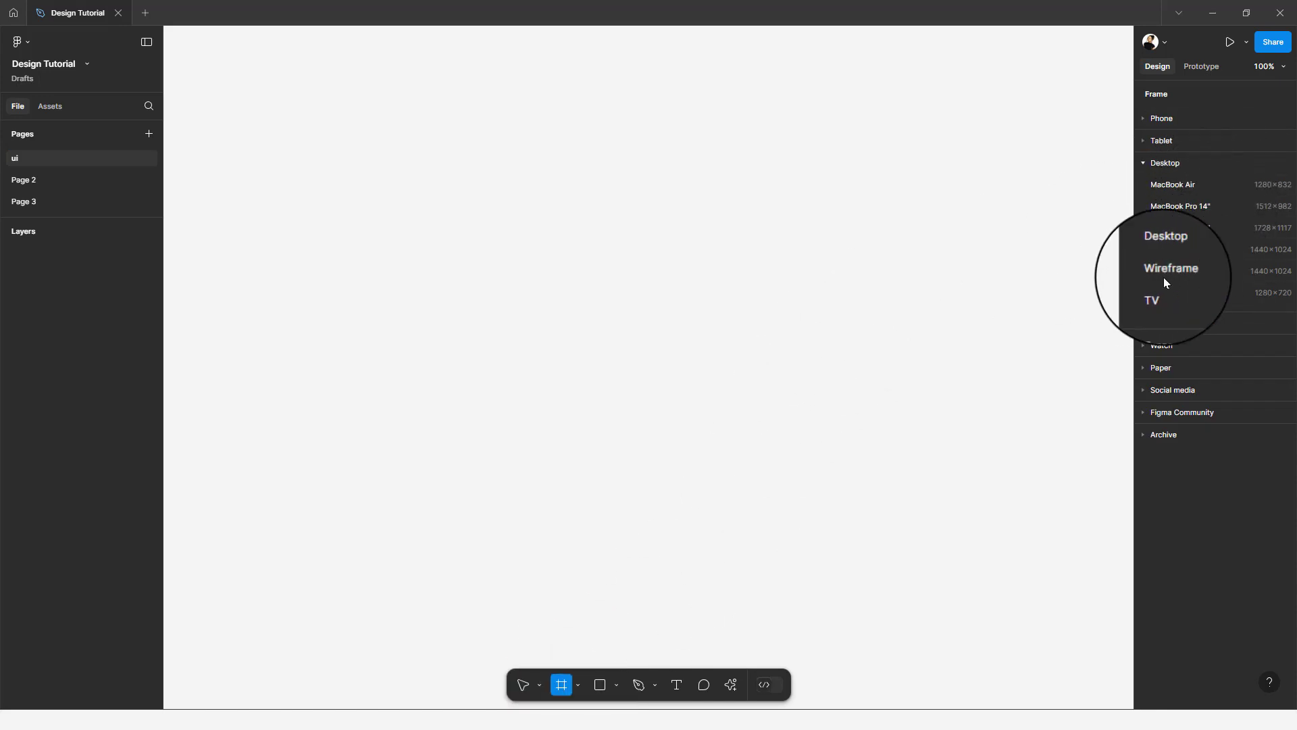
{"action": "left_click", "coordinate": [1185, 249]}
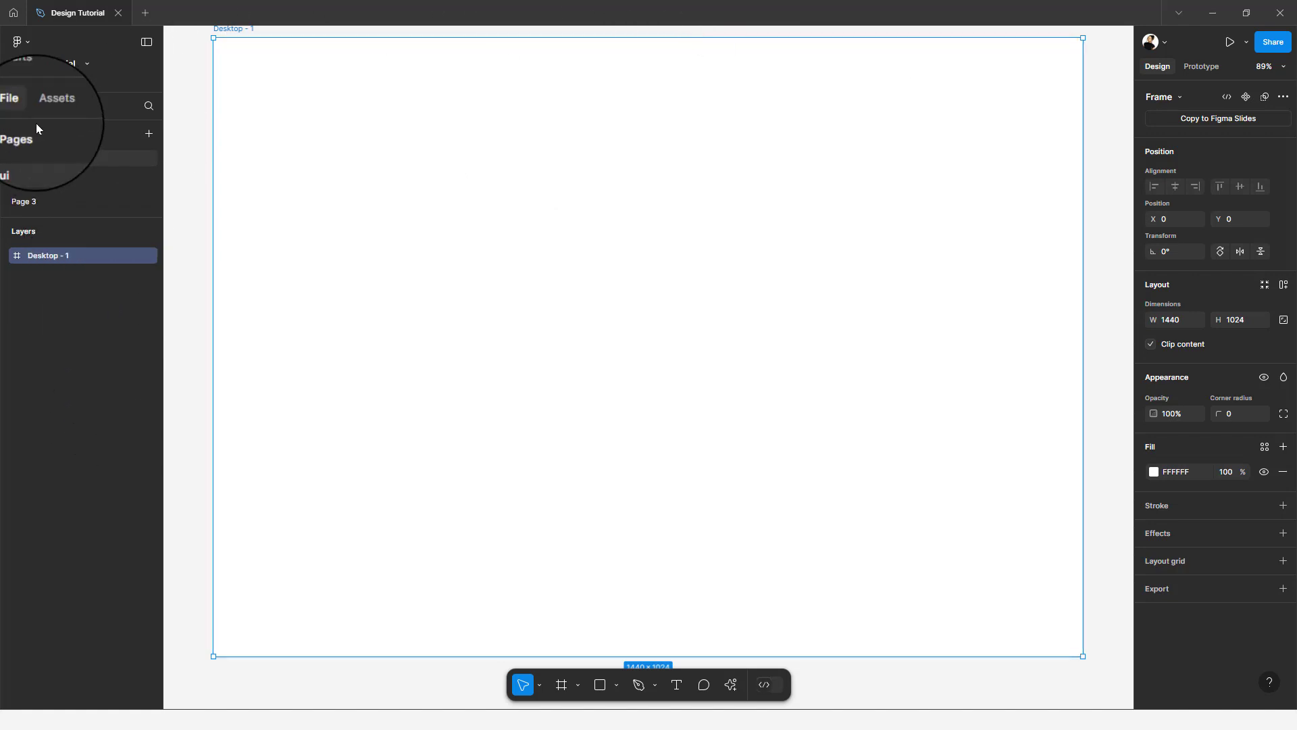
View the file's assets, and minimize and restore the interface around the canvas
{"action": "left_click", "coordinate": [63, 104]}
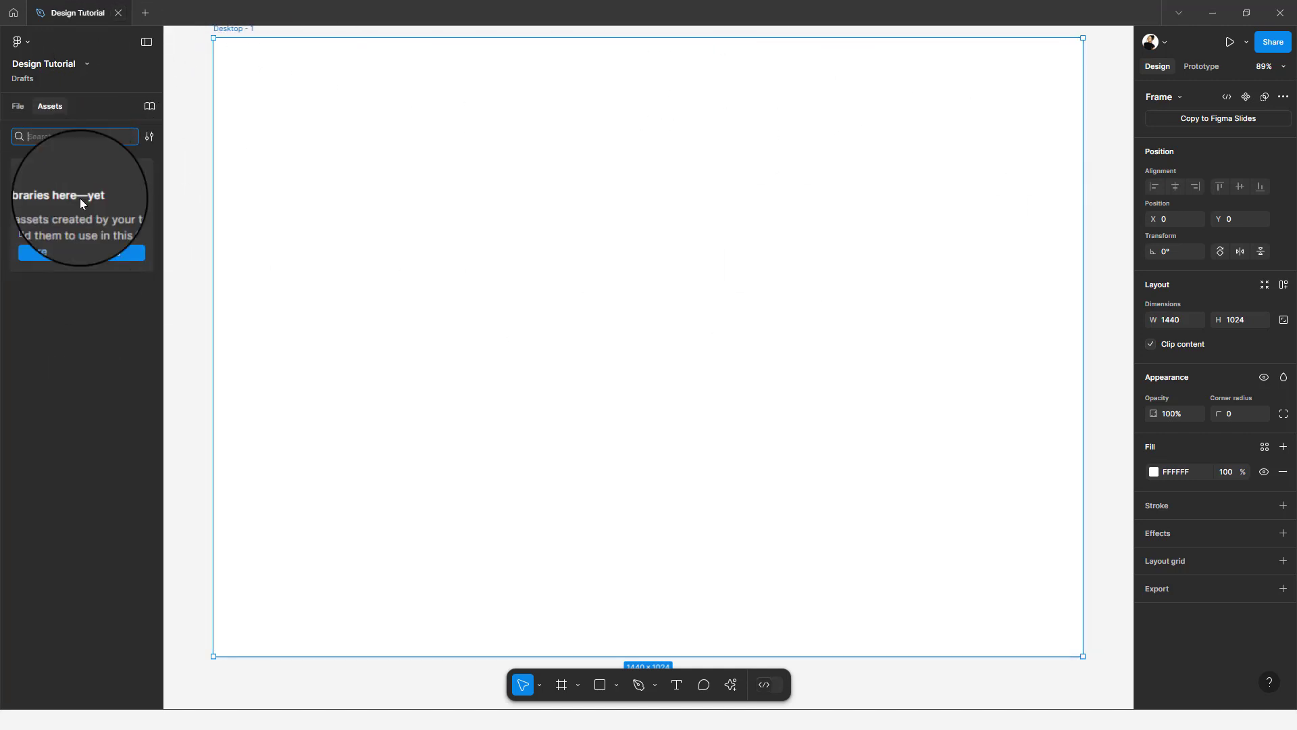
{"action": "left_click", "coordinate": [148, 45]}
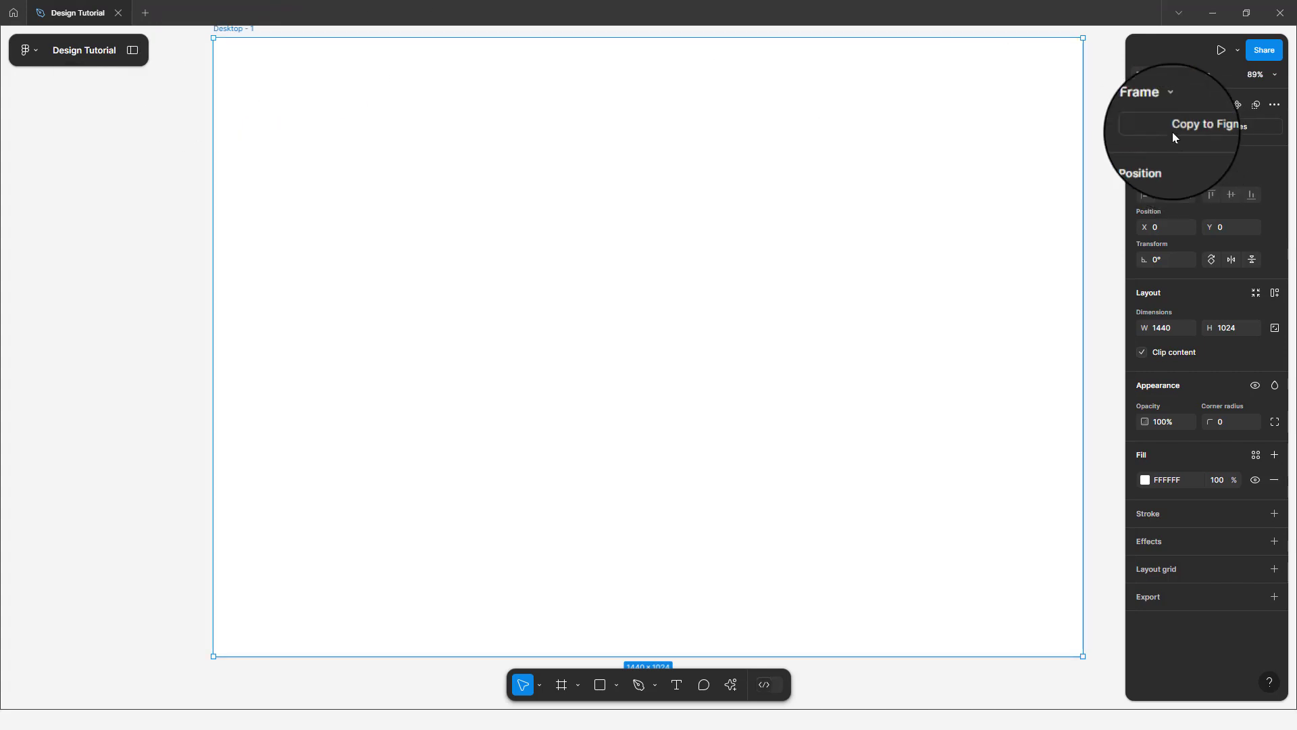
{"action": "left_click", "coordinate": [132, 50]}
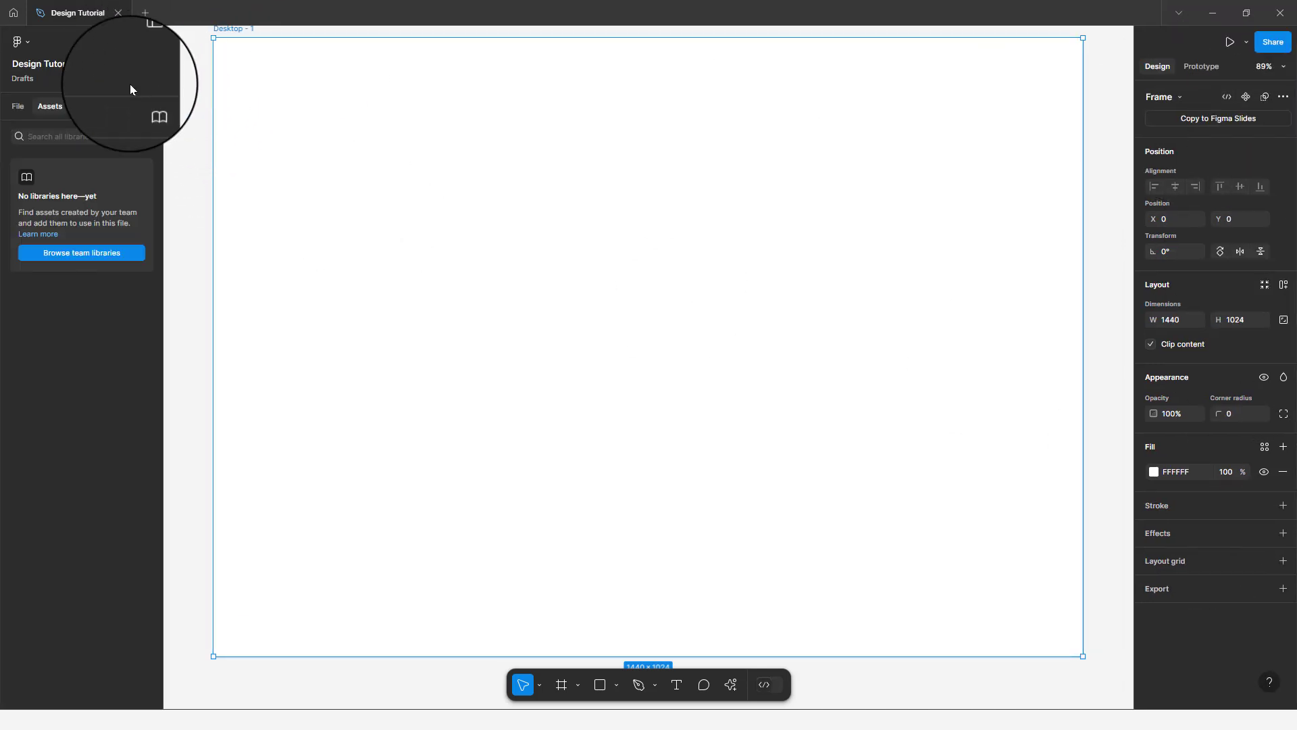
Examine the move, frame, shape and pen tool options, the actions list and the main menu without choosing anything
{"action": "scroll", "coordinate": [472, 209], "scroll_direction": "up", "scroll_amount": 2}
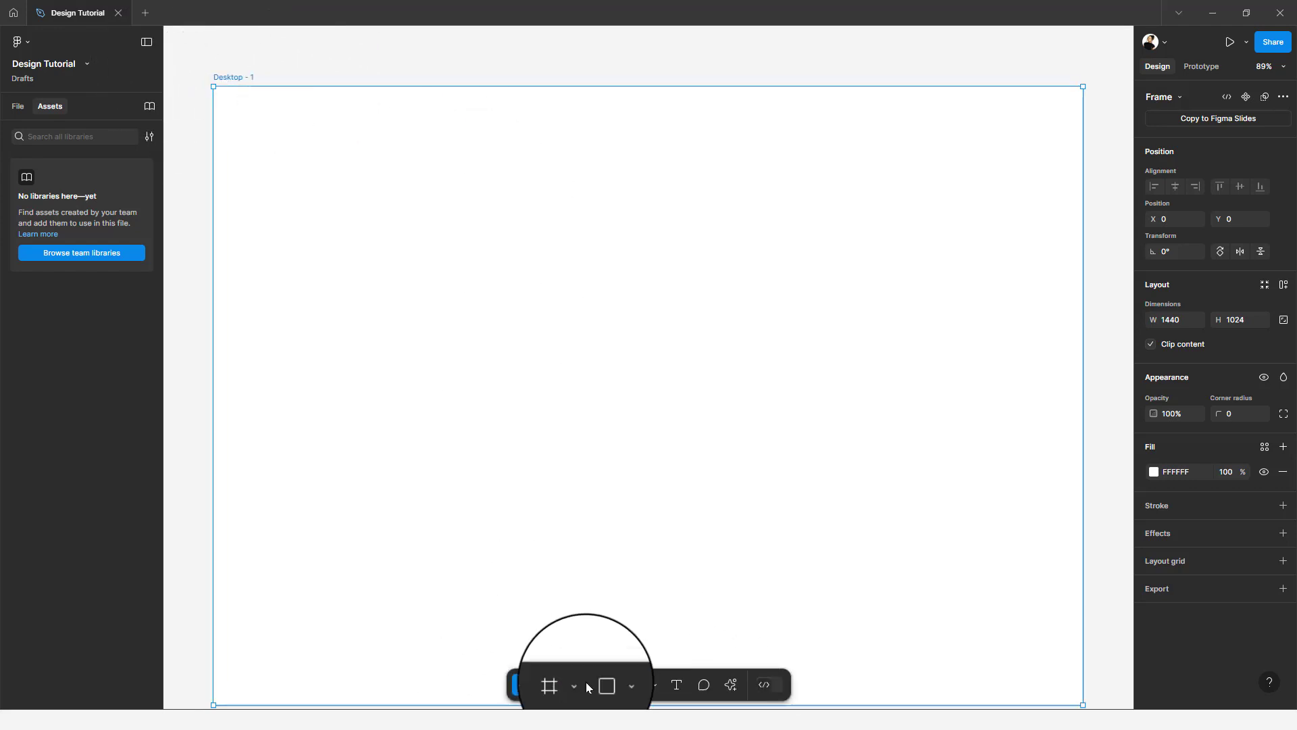
{"action": "left_click", "coordinate": [529, 684]}
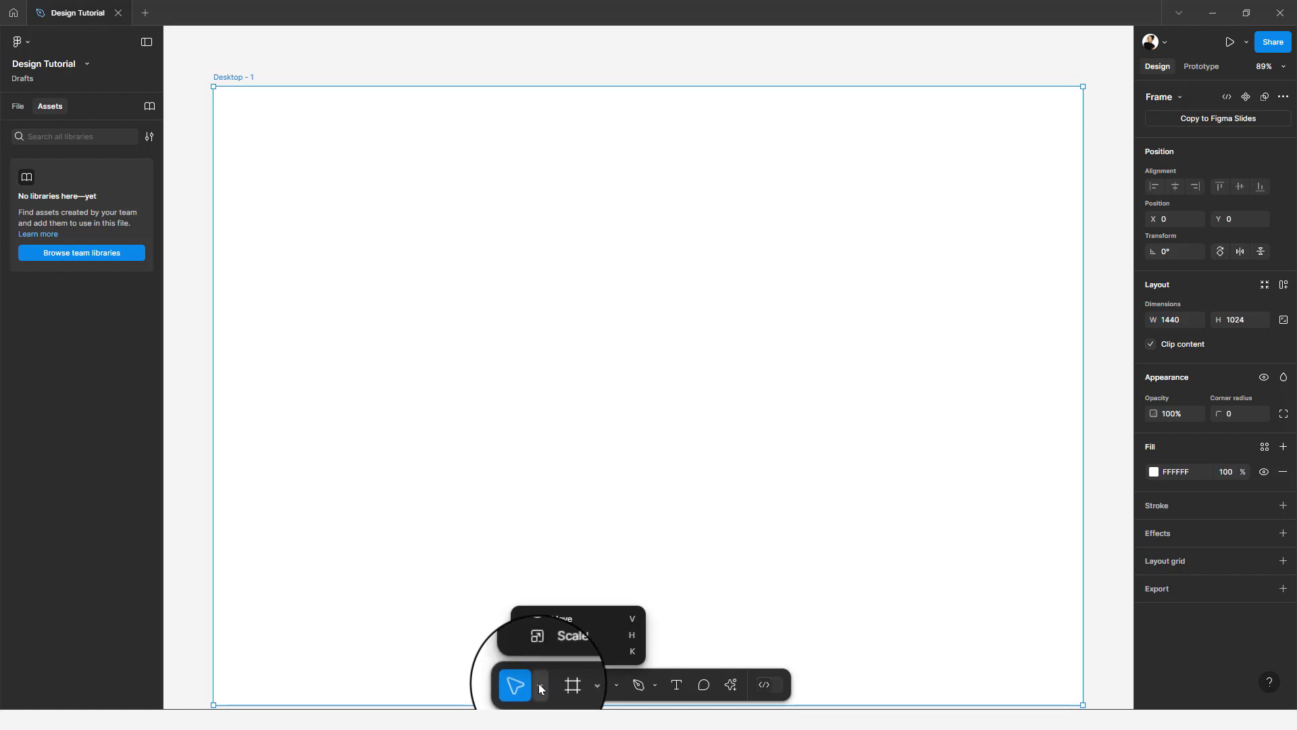
{"action": "left_click", "coordinate": [578, 684]}
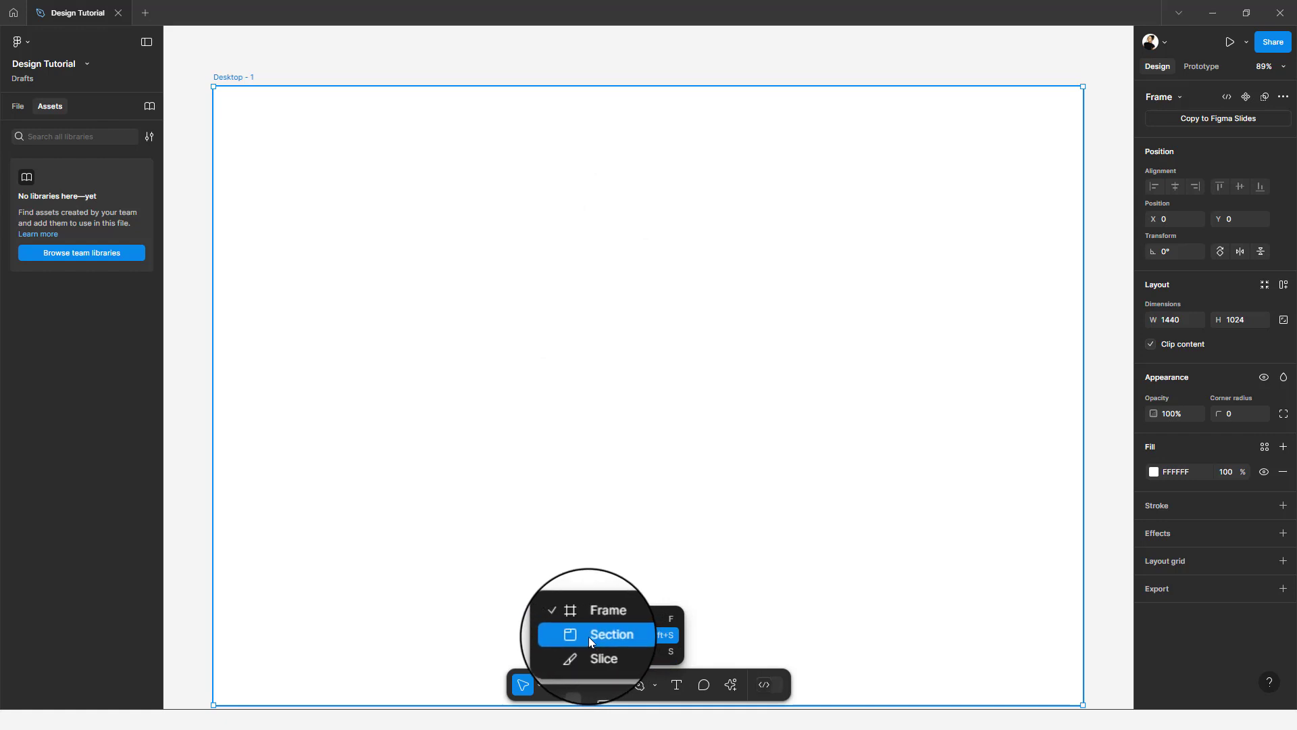
{"action": "left_click", "coordinate": [616, 684]}
{"action": "left_click", "coordinate": [655, 685]}
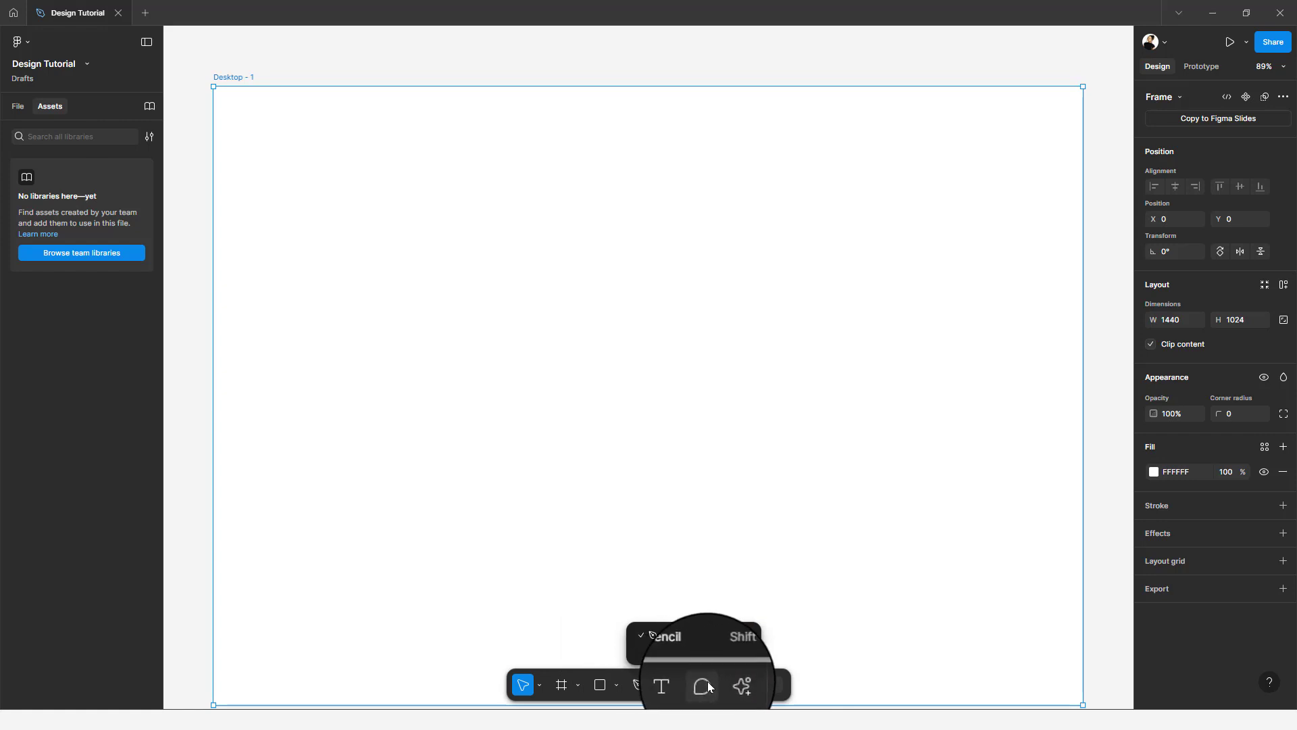
{"action": "left_click", "coordinate": [733, 683]}
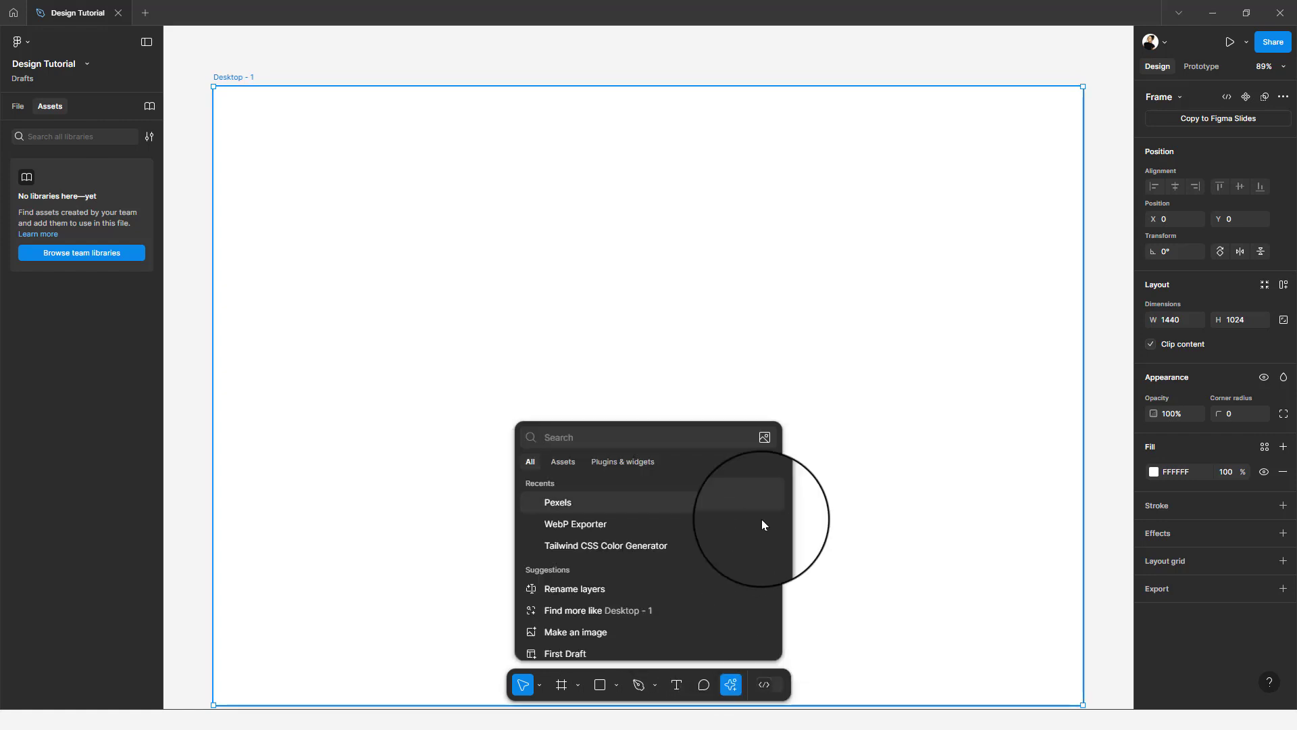
{"action": "left_click", "coordinate": [20, 42]}
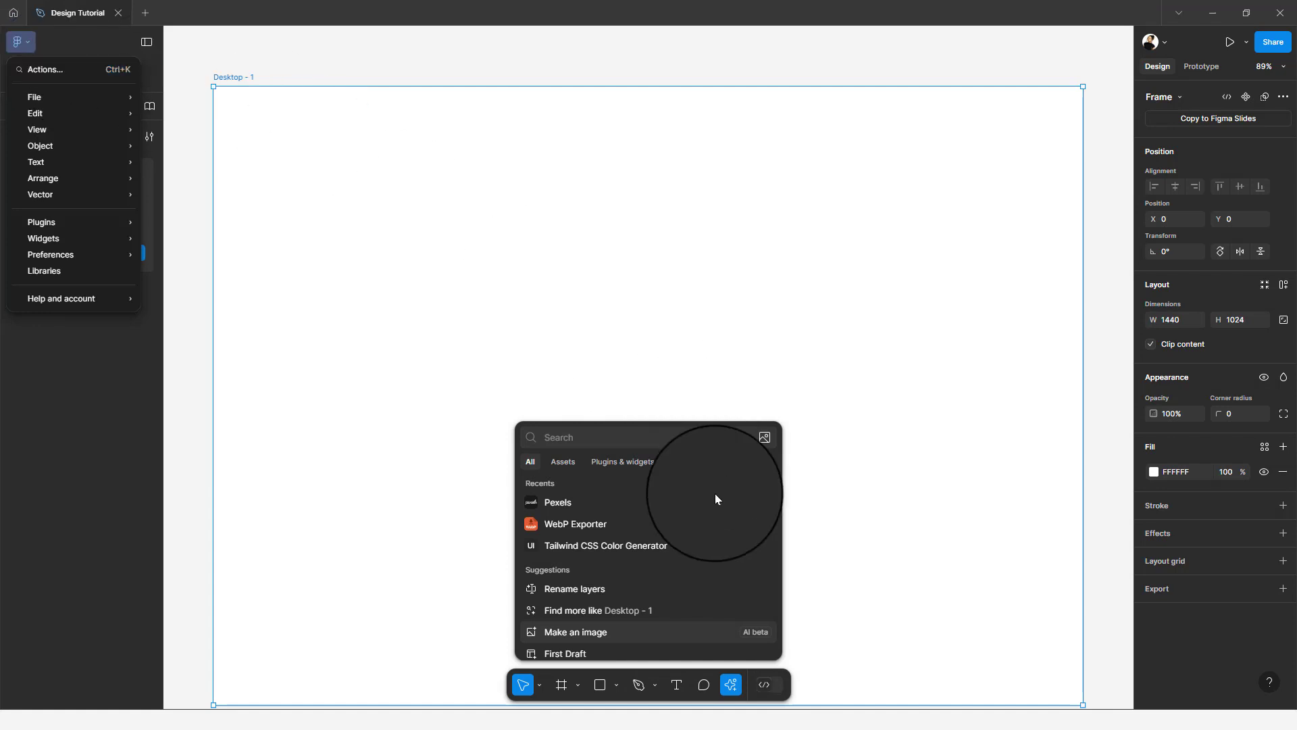
{"action": "left_click", "coordinate": [731, 683]}
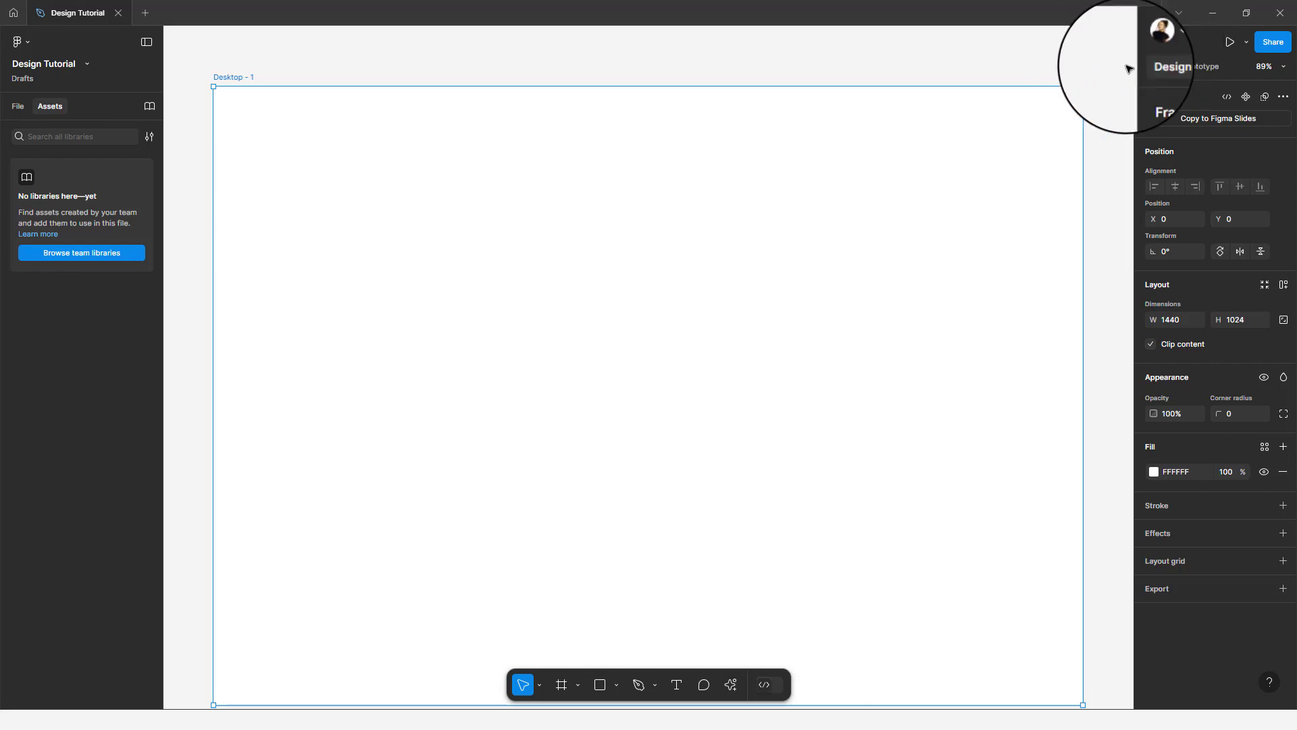
View the Desktop frame in Dev Mode and return to the design mode
{"action": "left_click", "coordinate": [781, 683]}
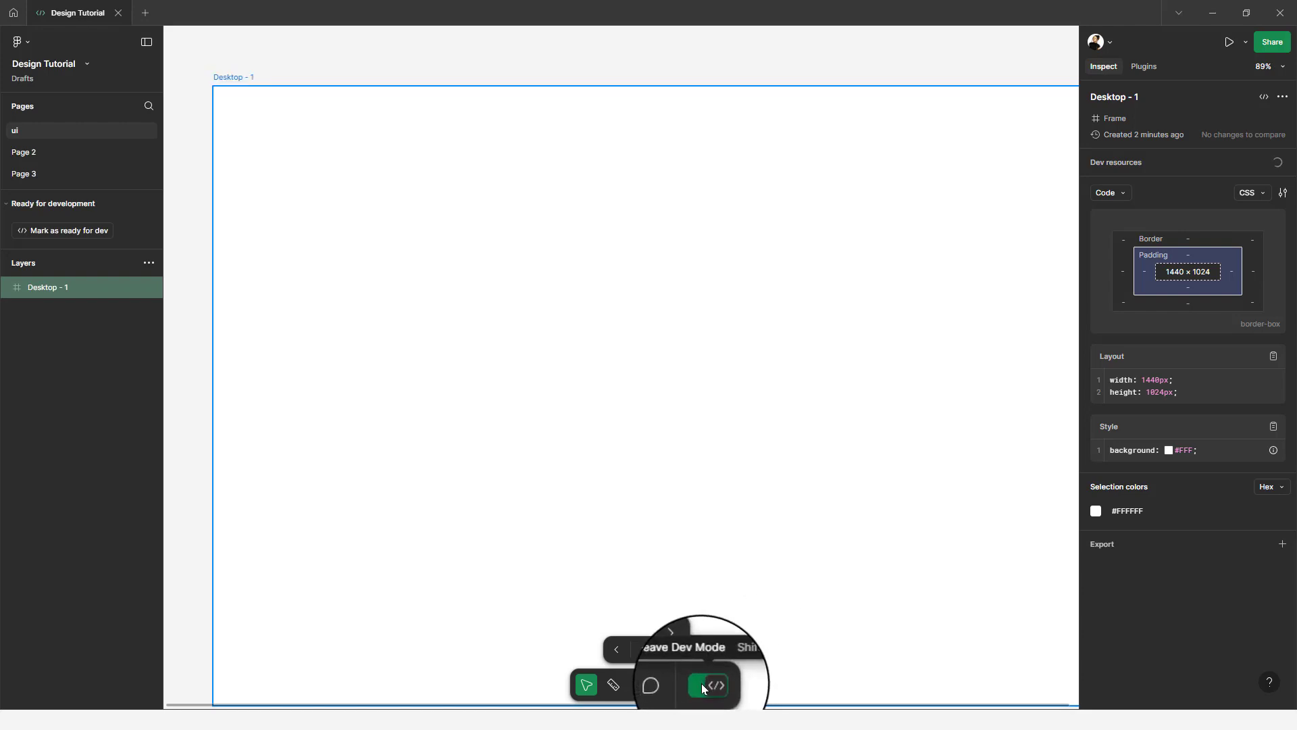
{"action": "left_click", "coordinate": [701, 682]}
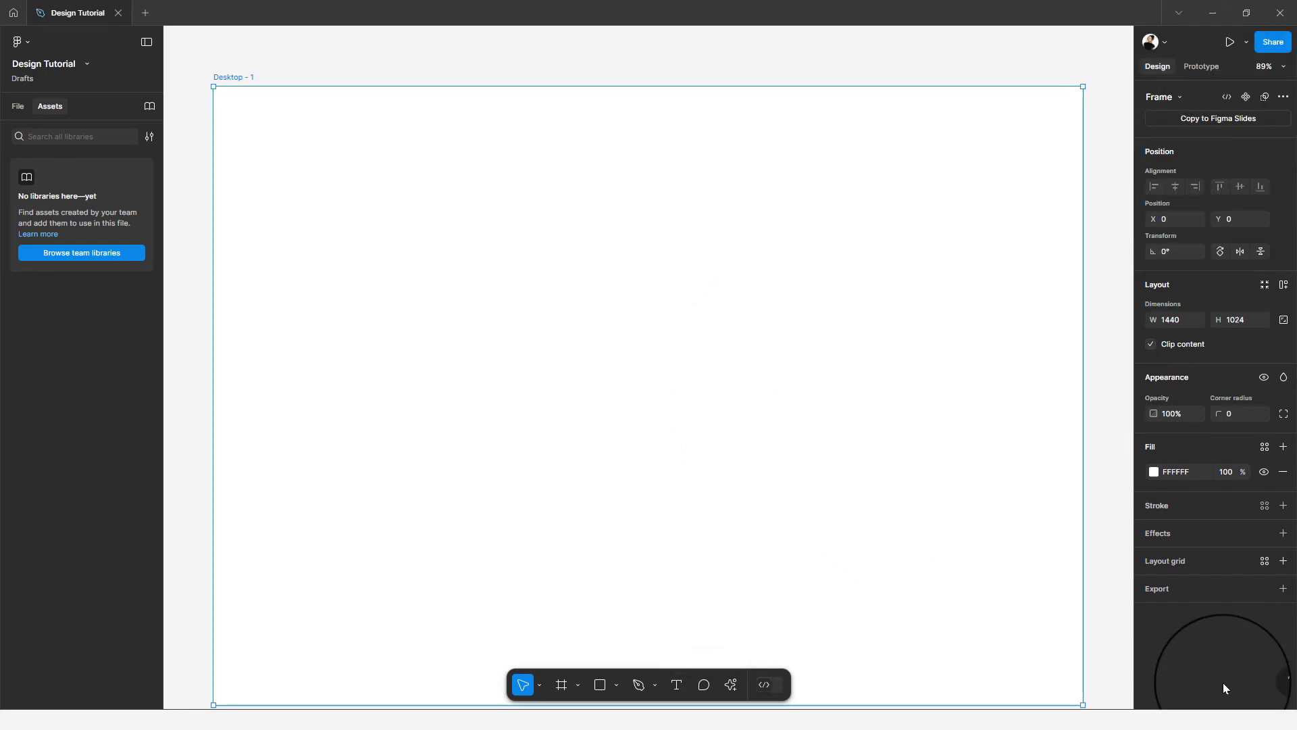
View the sharing options and the Desktop frame's prototype properties, and return to its design properties
{"action": "mouse_move", "coordinate": [1155, 45]}
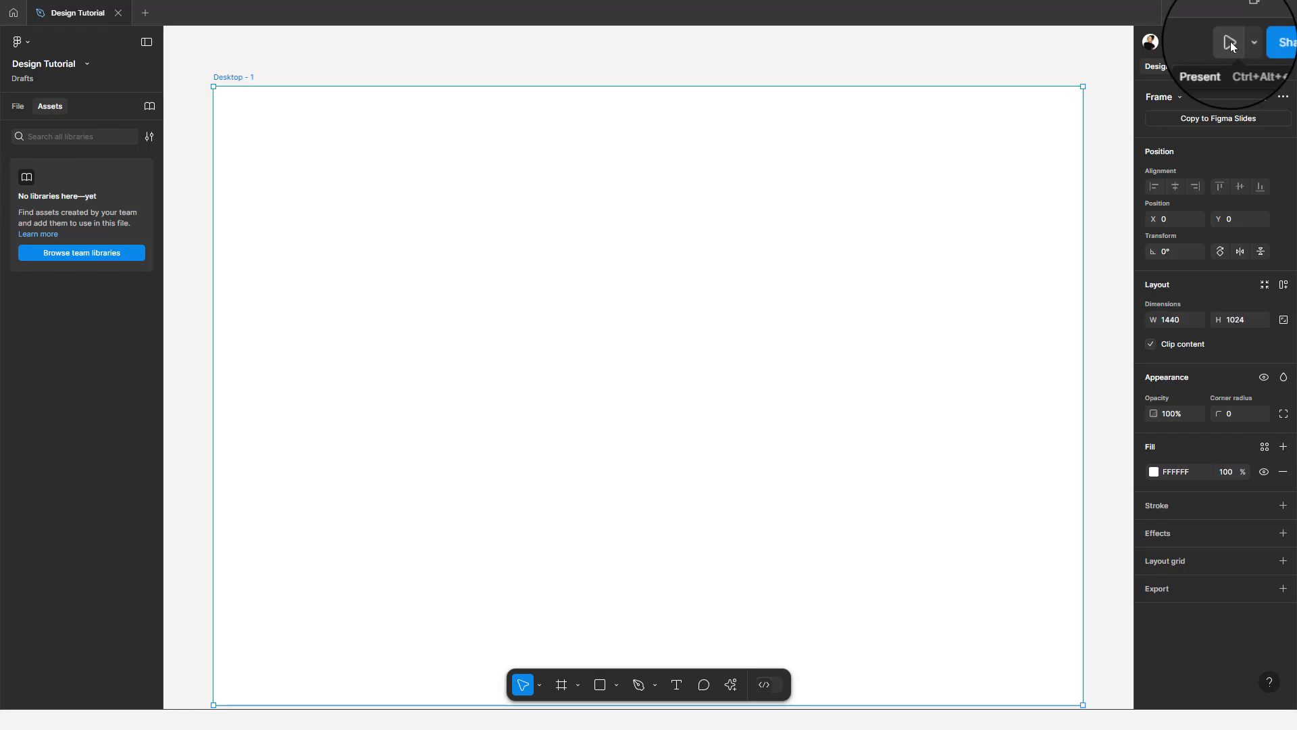
{"action": "left_click", "coordinate": [1273, 45]}
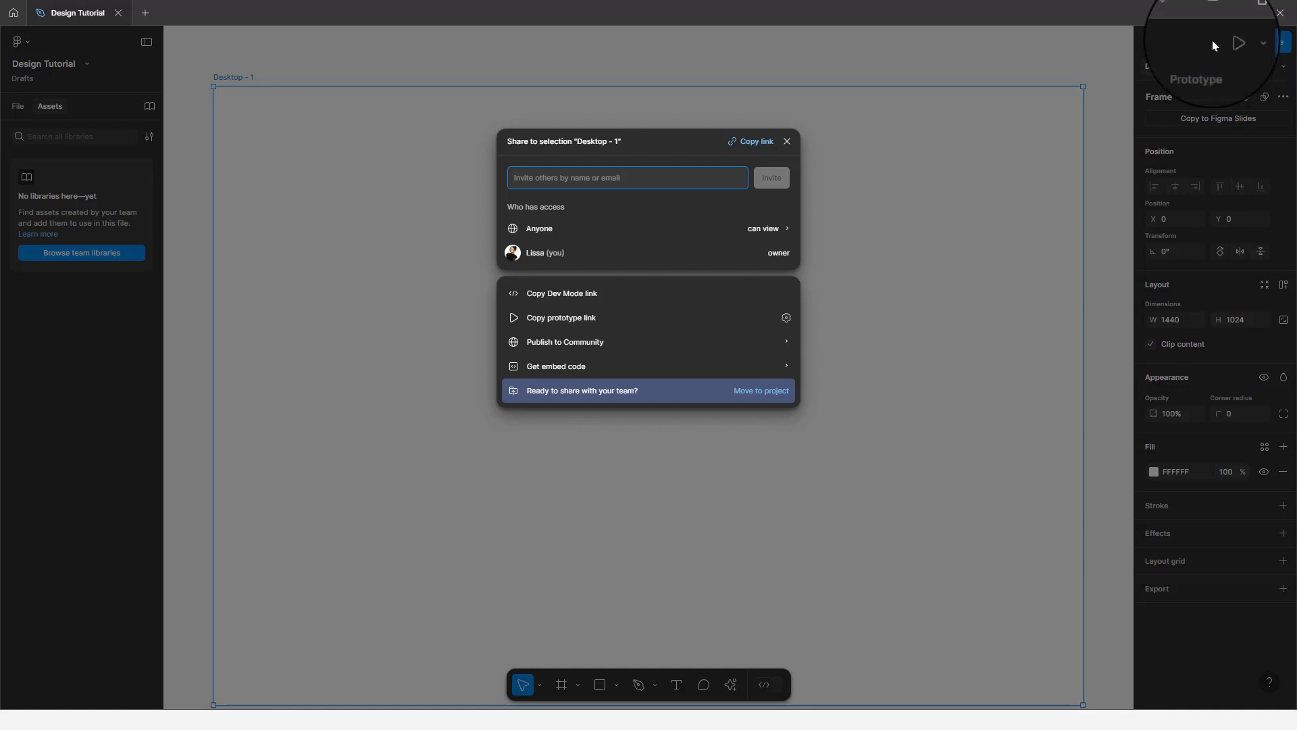
{"action": "left_click", "coordinate": [787, 142]}
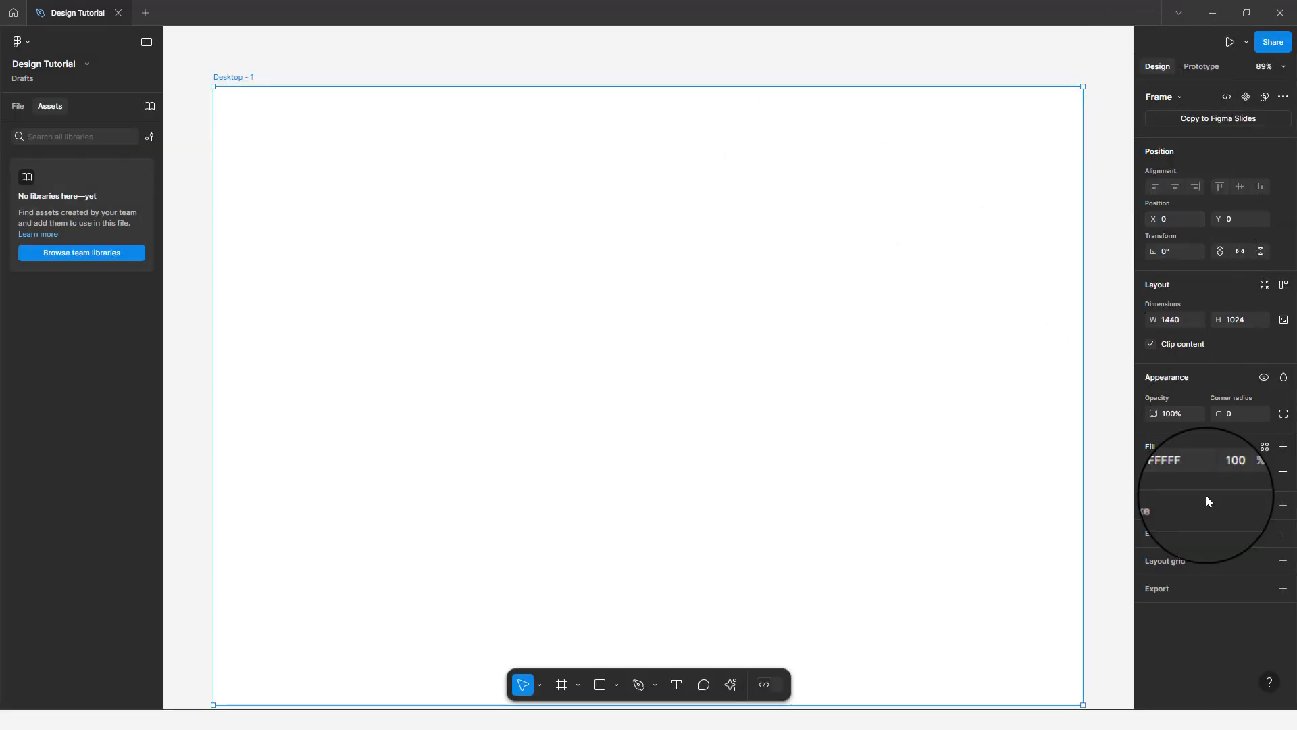
{"action": "left_click", "coordinate": [1194, 68]}
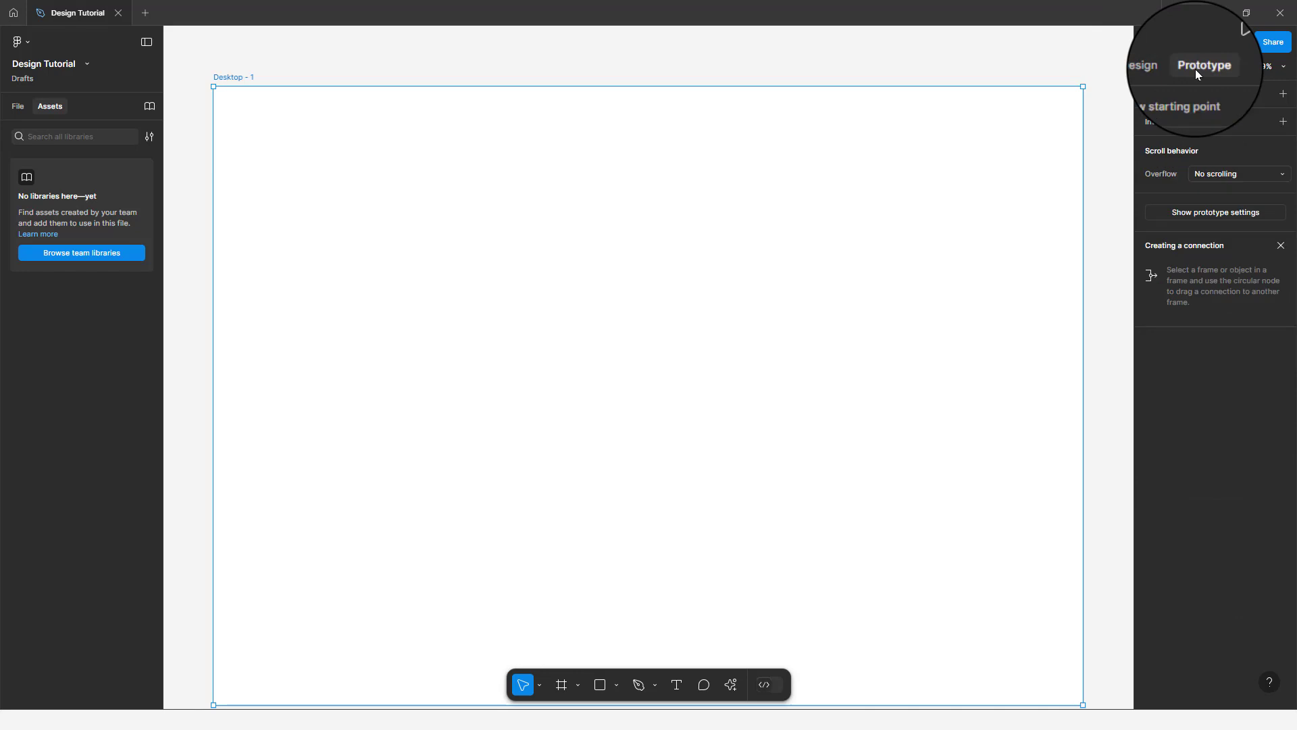
{"action": "left_click", "coordinate": [1154, 64]}
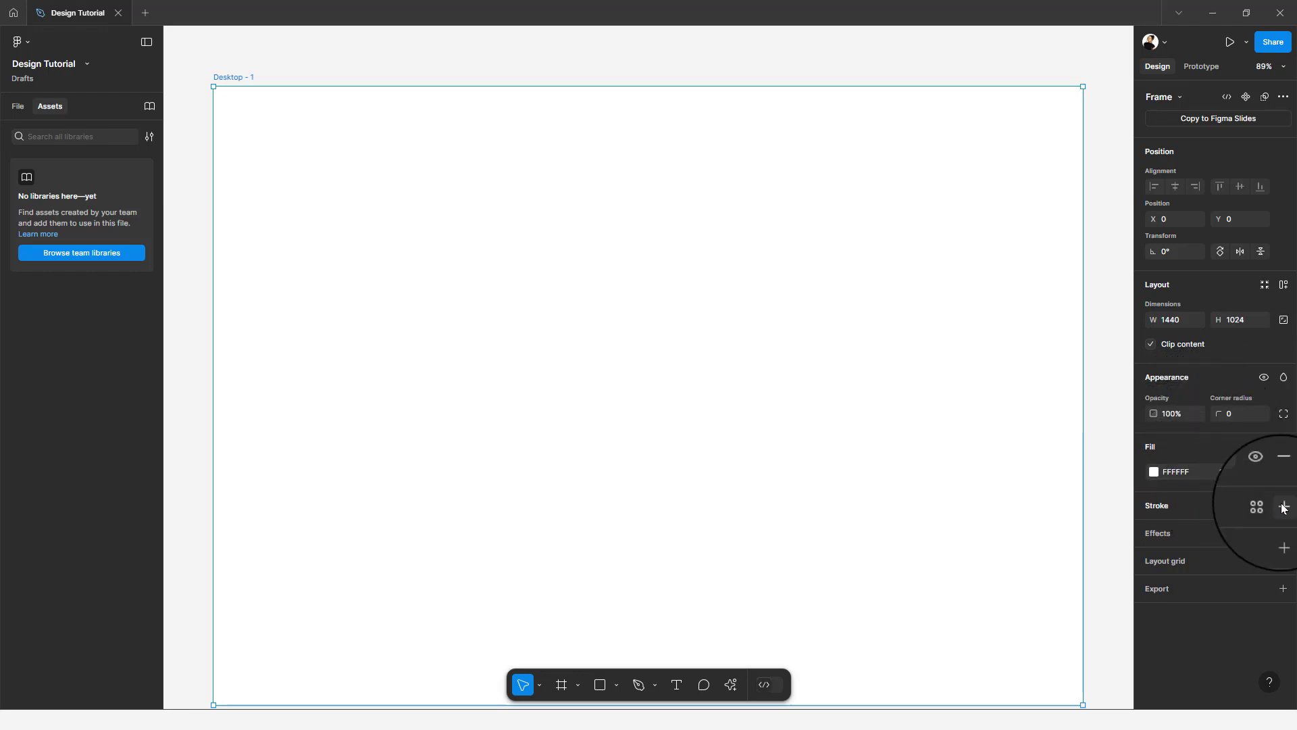
Add a Drop shadow effect to the Desktop frame and look through the other effect types
{"action": "left_click", "coordinate": [1283, 533]}
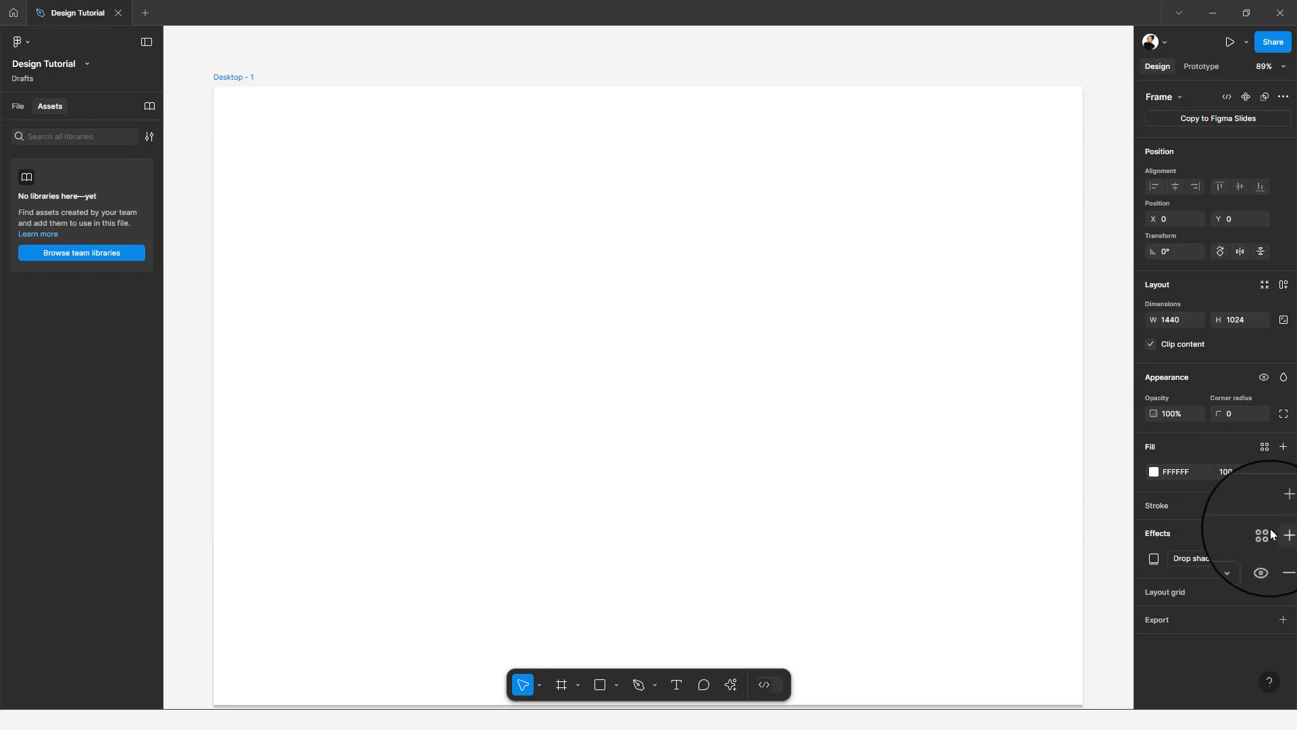
{"action": "left_click", "coordinate": [1197, 556]}
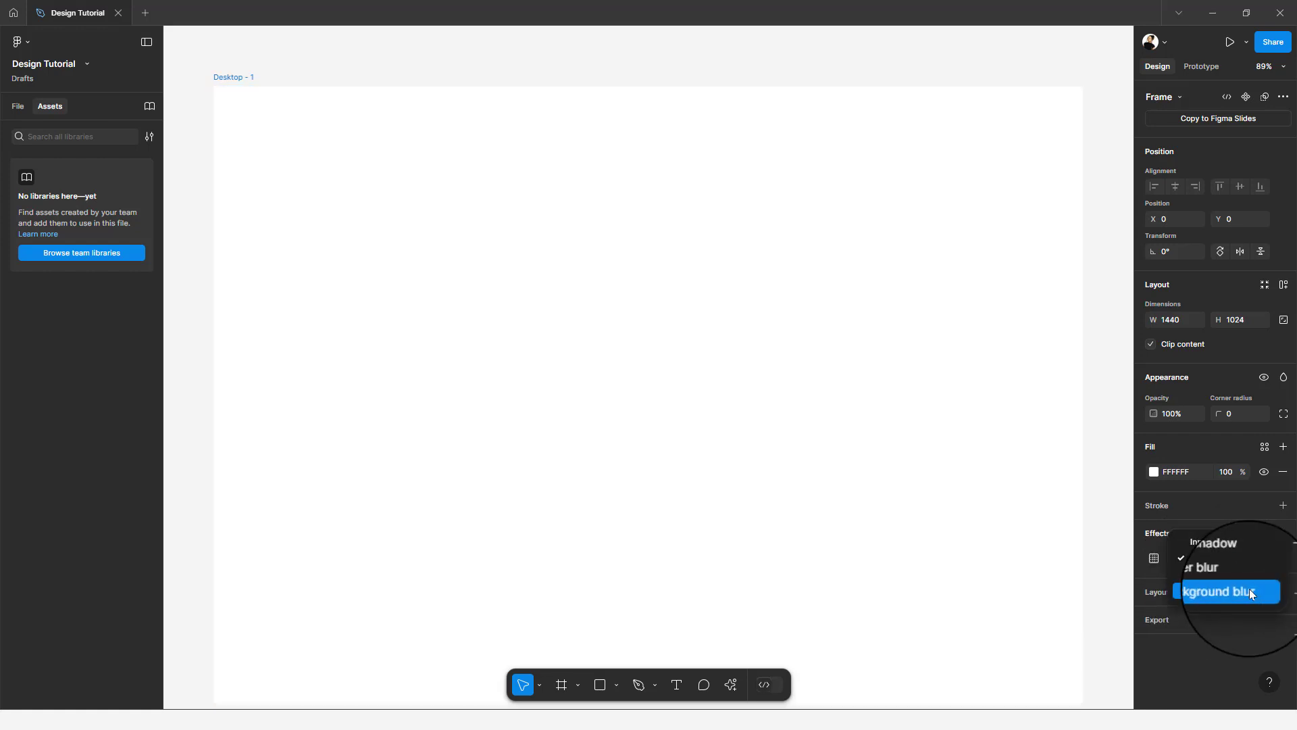
{"action": "left_click", "coordinate": [1210, 631]}
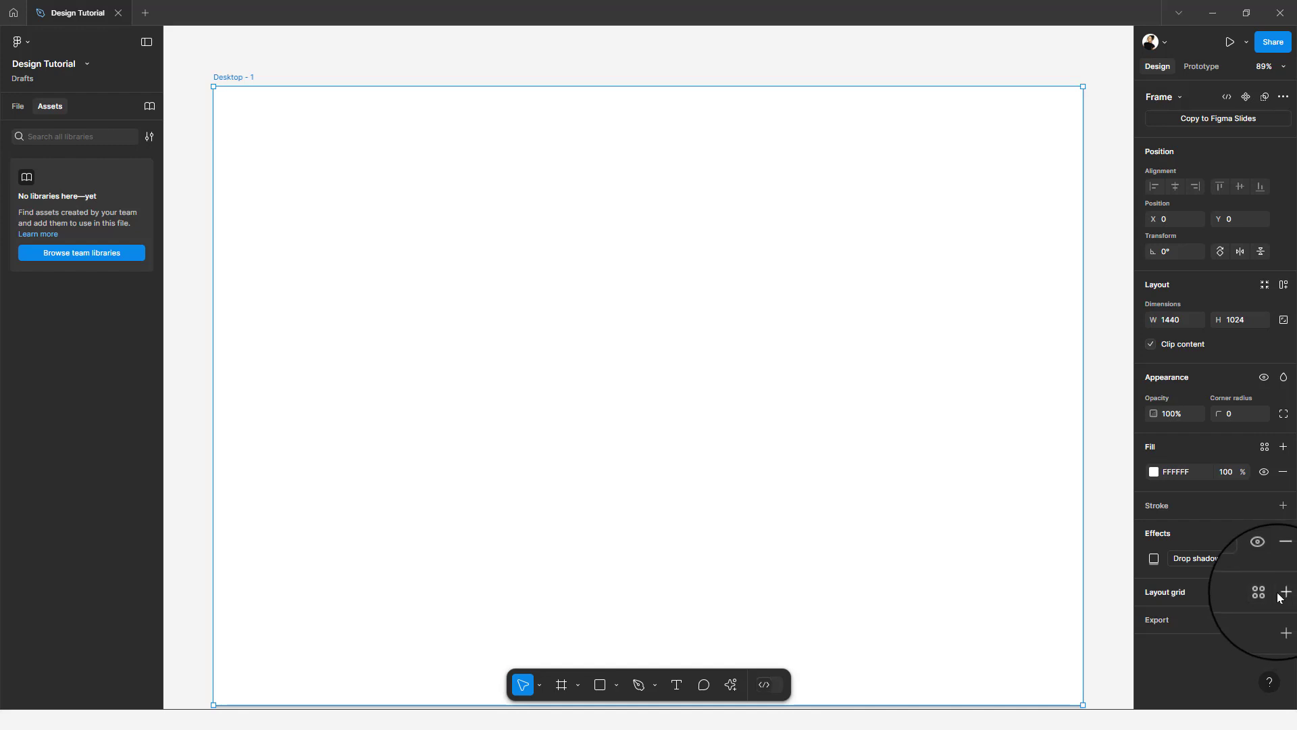
Add a layout grid to the Desktop frame, trying Columns and then Rows as its type
{"action": "left_click", "coordinate": [1283, 592]}
{"action": "left_click", "coordinate": [1207, 615]}
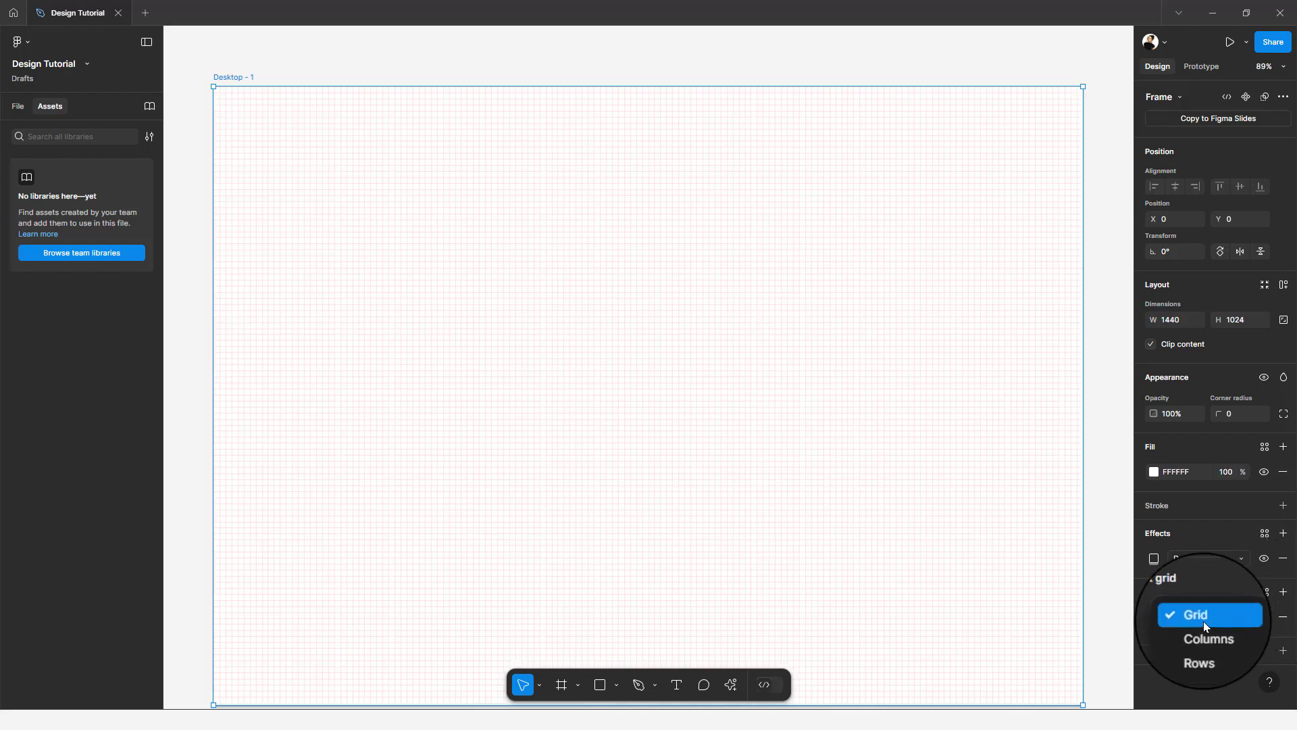
{"action": "left_click", "coordinate": [1200, 630]}
{"action": "left_click", "coordinate": [1202, 623]}
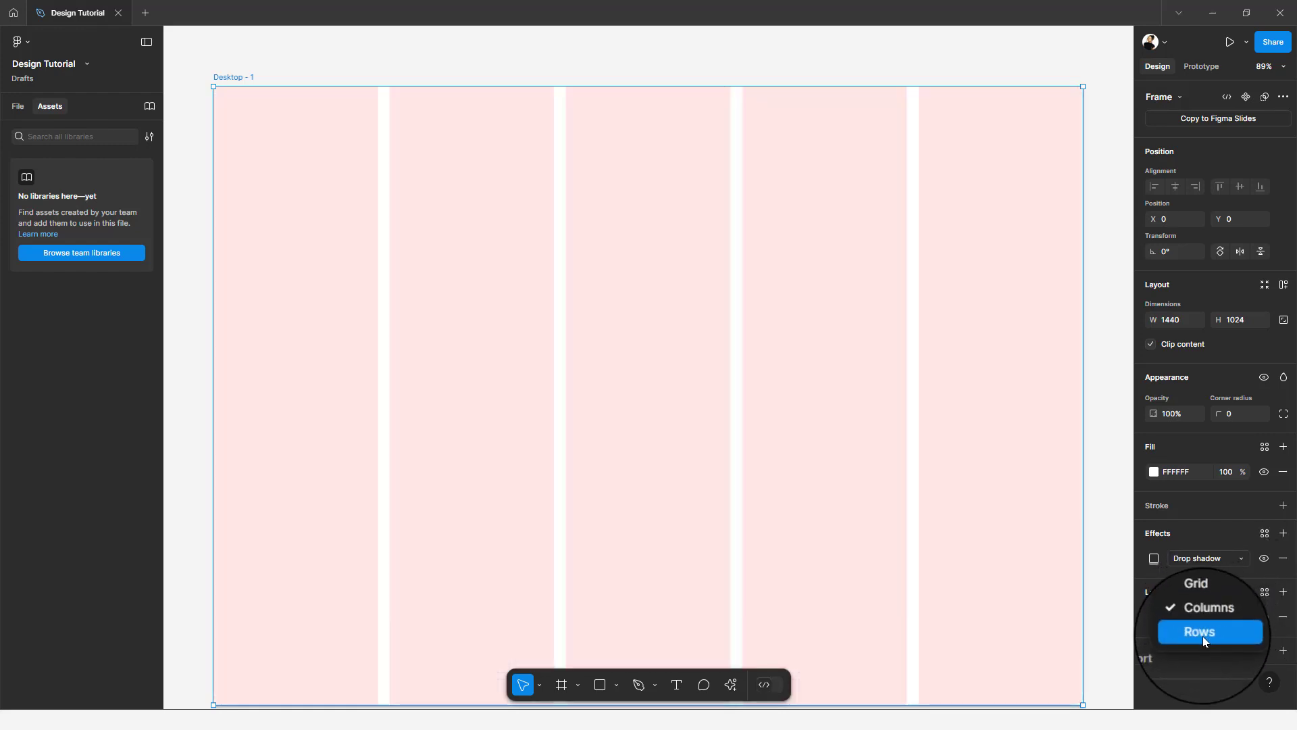
{"action": "left_click", "coordinate": [1202, 633]}
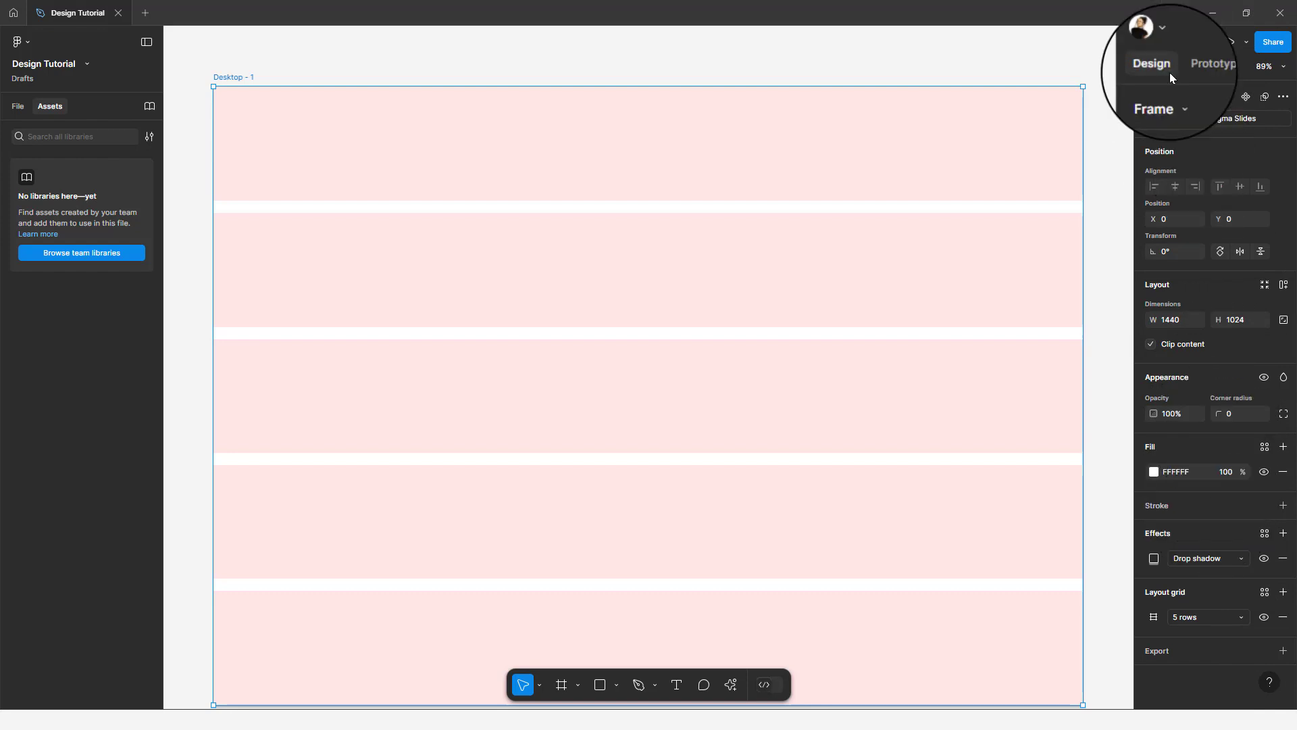
Examine the prototype settings and their list of device presets
{"action": "left_click", "coordinate": [1204, 66]}
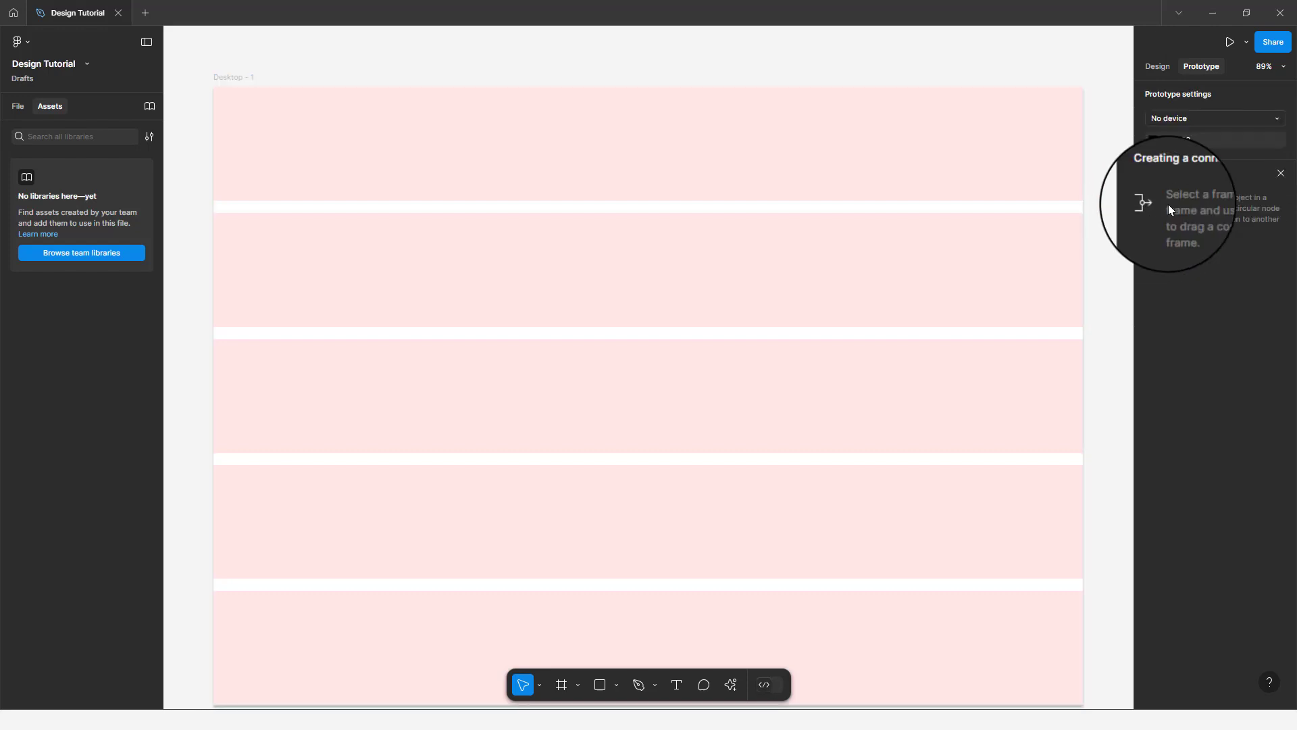
{"action": "left_click", "coordinate": [1185, 117]}
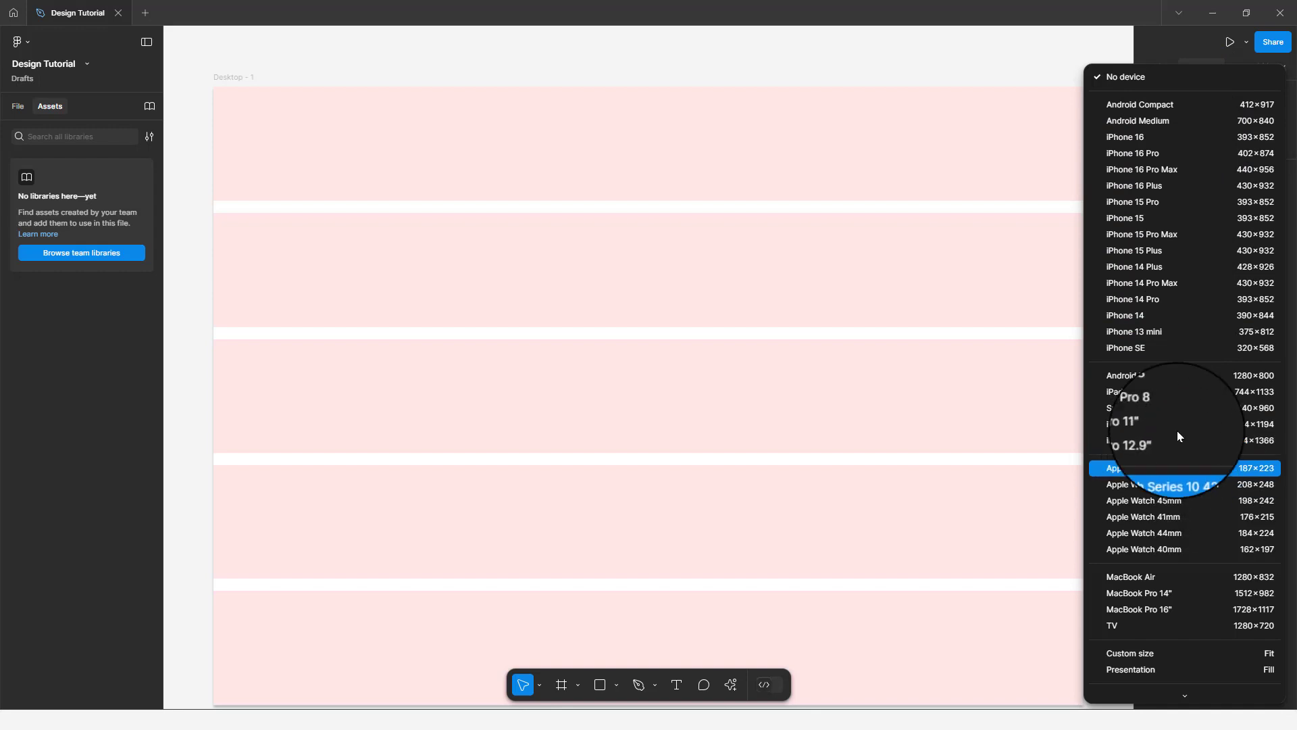
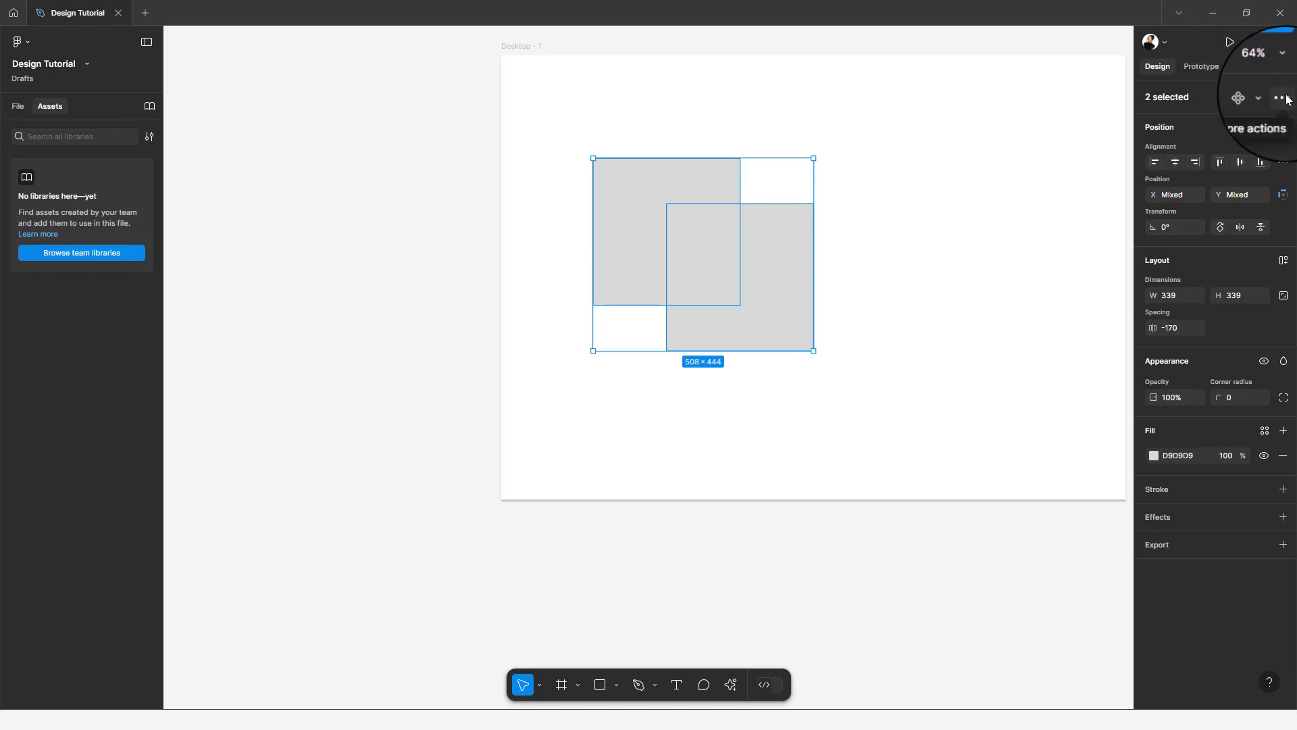
Try a union of the two overlapping squares and undo it
{"action": "left_click", "coordinate": [1285, 98]}
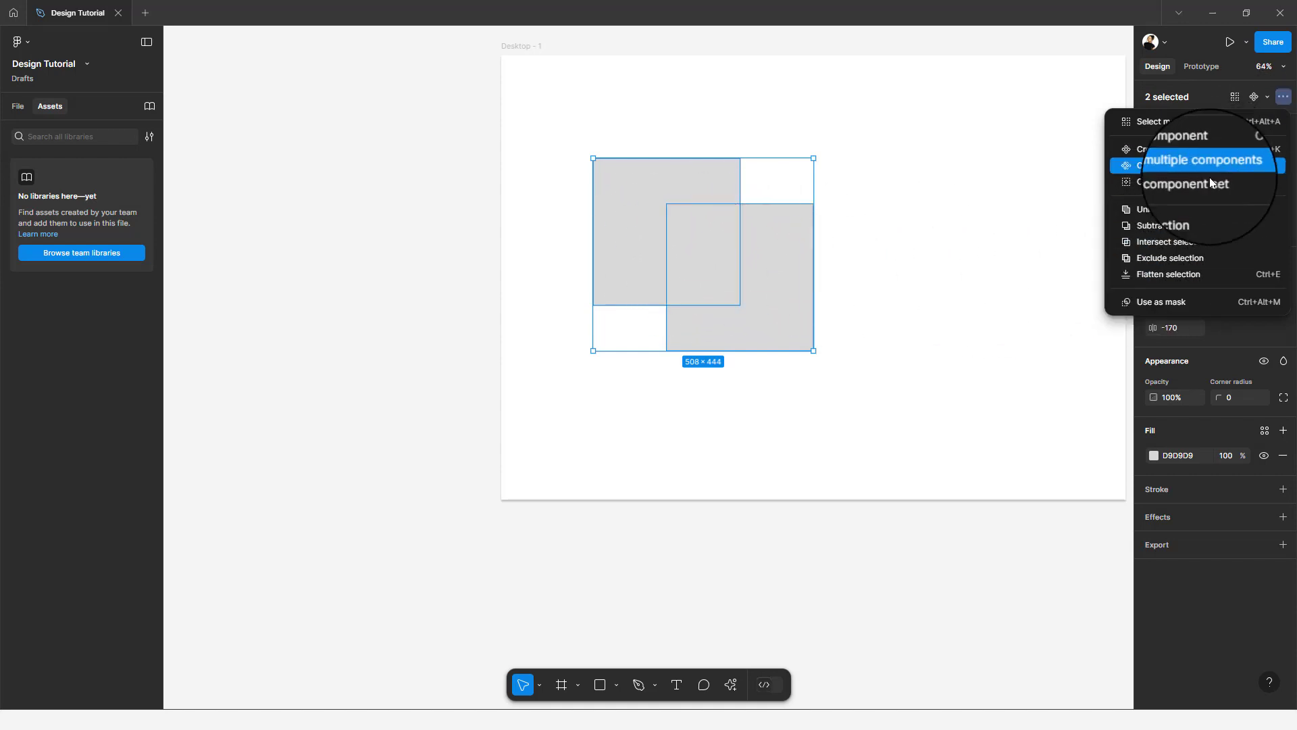
{"action": "left_click", "coordinate": [1123, 209]}
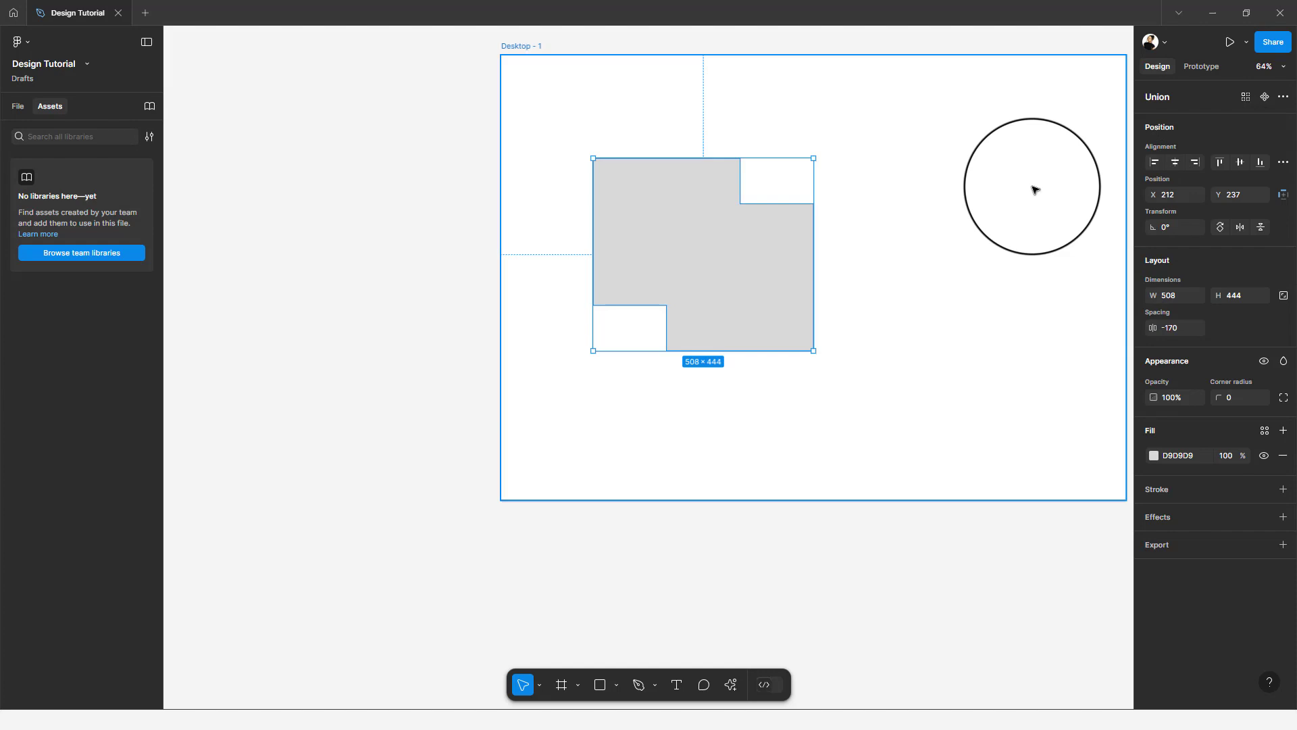
{"action": "key", "text": "ctrl+z"}
Intersect the two overlapping squares, and resize and move the resulting shape to 454 × 234 at X 422, Y 245
{"action": "left_click", "coordinate": [1283, 98]}
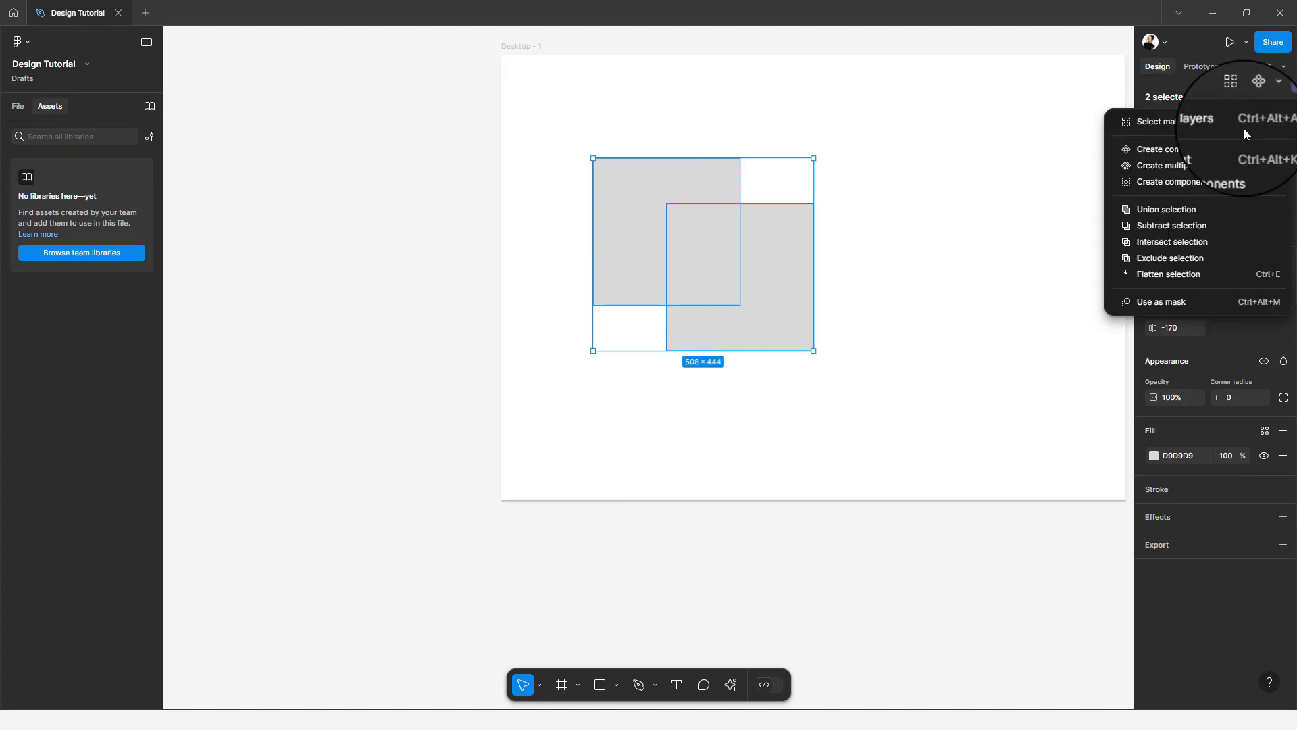
{"action": "left_click", "coordinate": [1165, 242]}
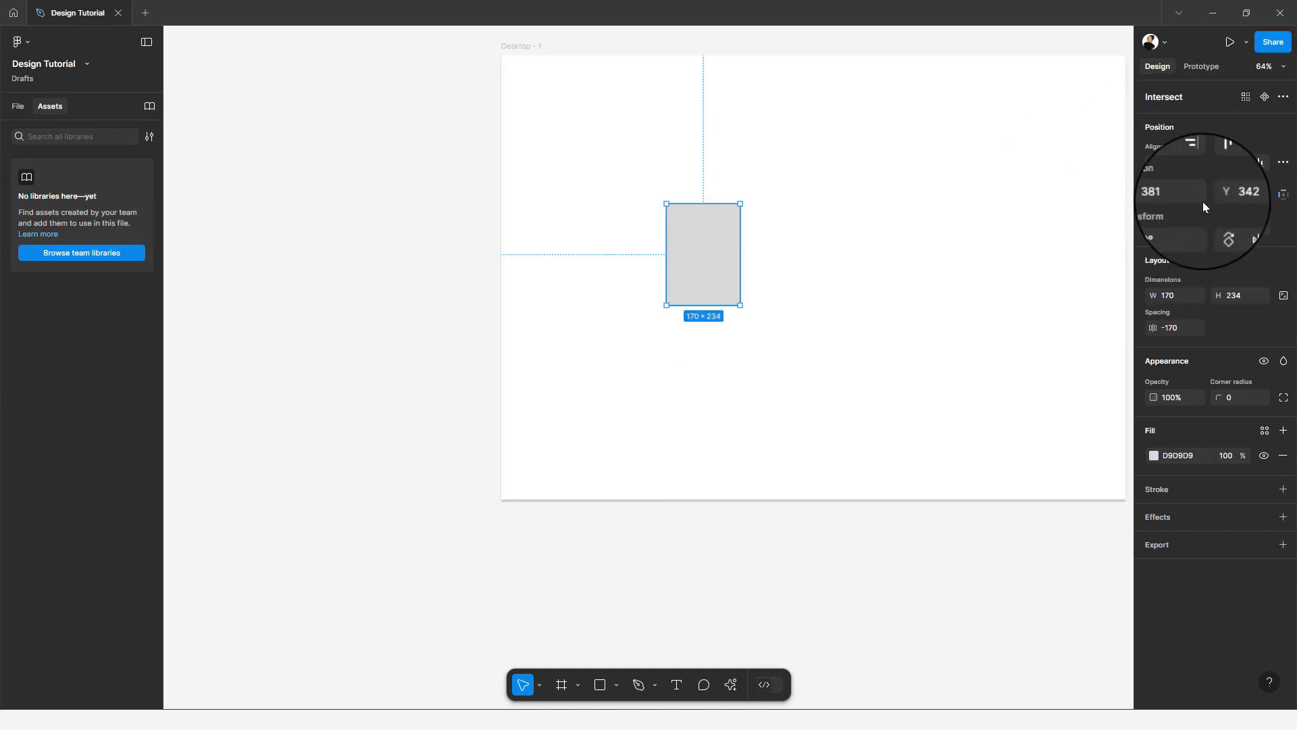
{"action": "left_click_drag", "start_coordinate": [753, 250], "coordinate": [767, 211]}
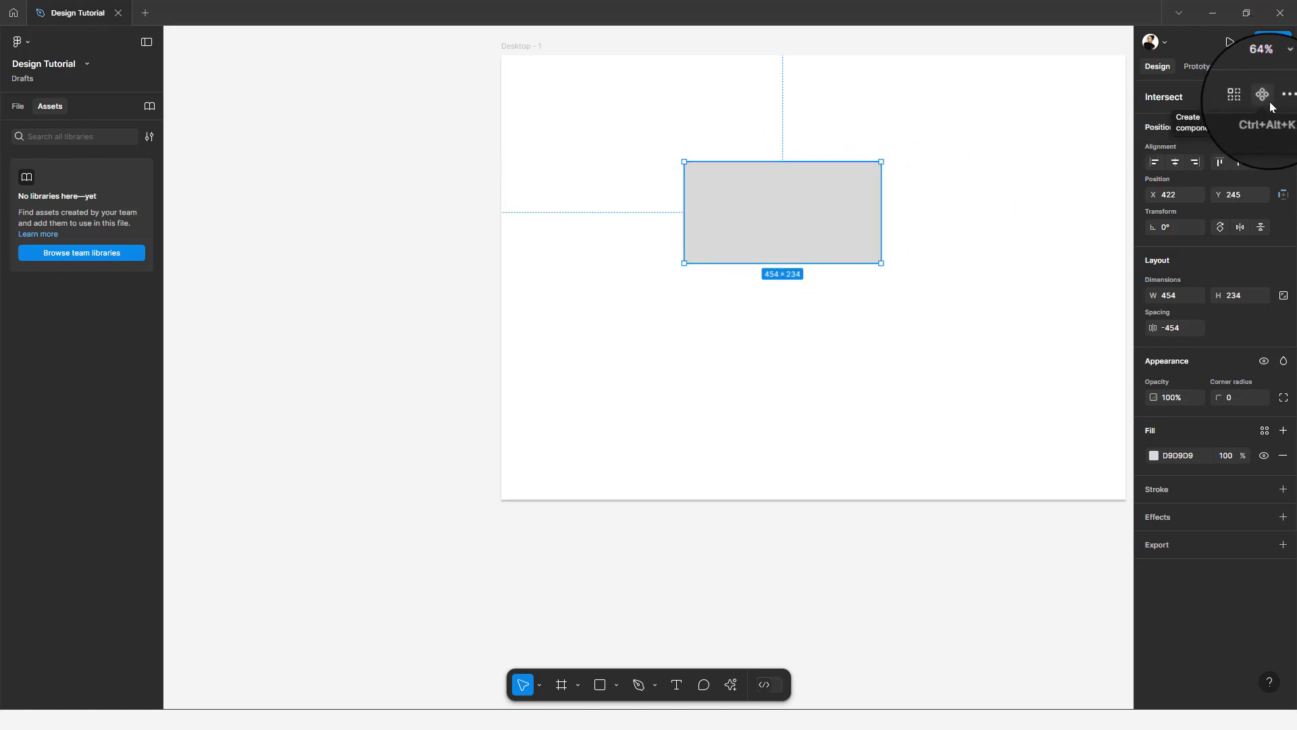
Turn the intersected rectangle into a component and move it above the Desktop frame to X 187, Y -353
{"action": "left_click", "coordinate": [1265, 98]}
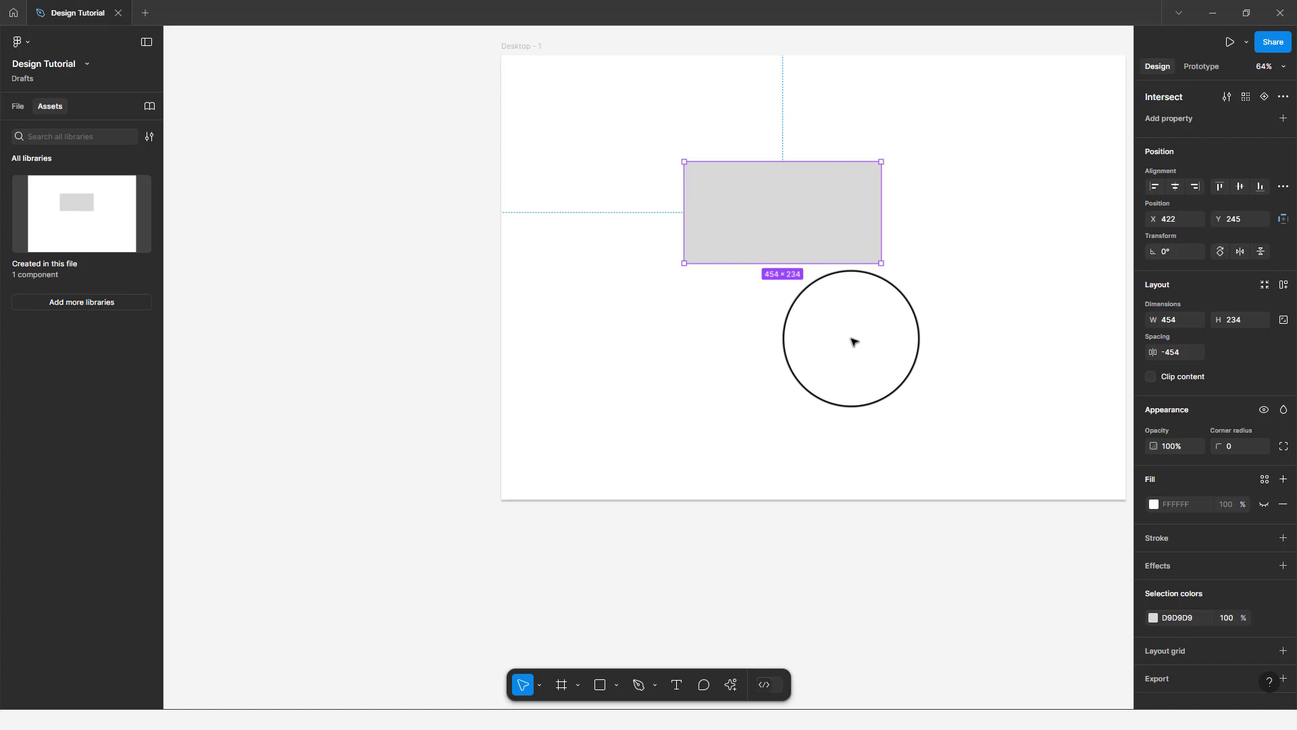
{"action": "left_click", "coordinate": [855, 344]}
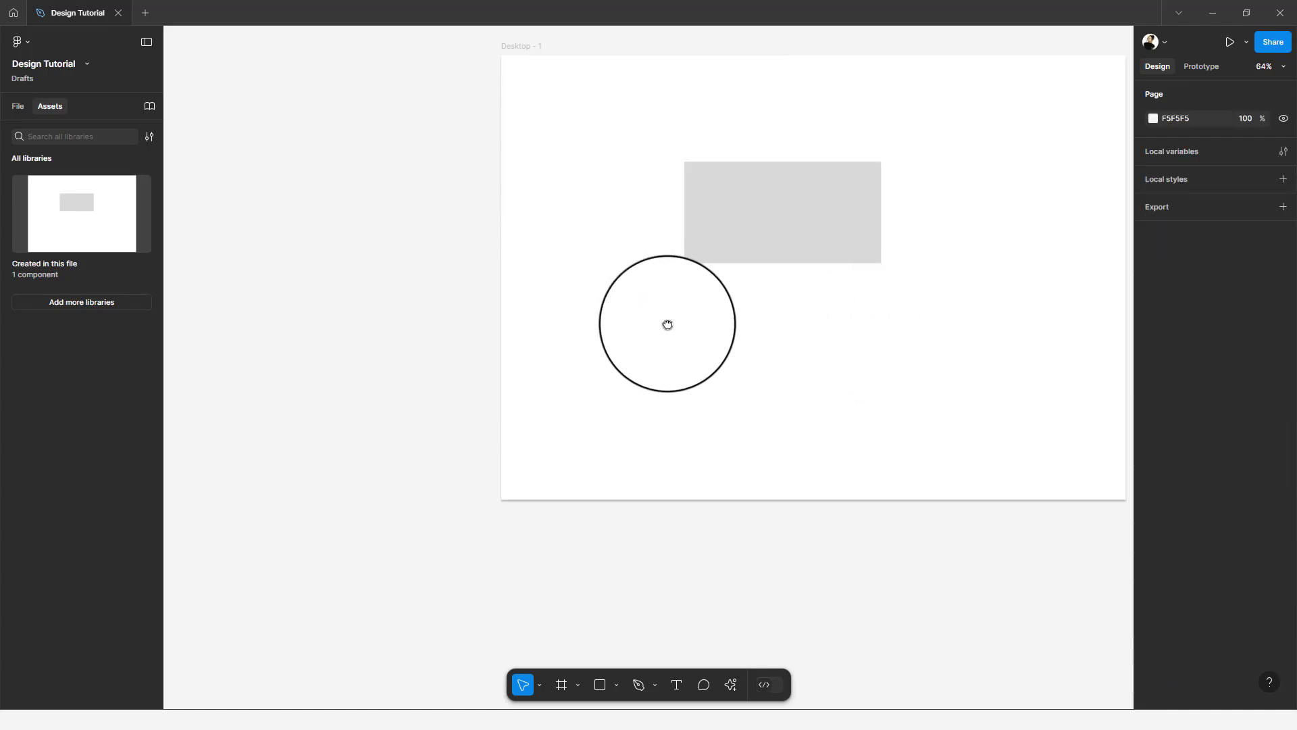
{"action": "scroll", "coordinate": [666, 324], "scroll_direction": "right", "scroll_amount": 5}
{"action": "left_click_drag", "start_coordinate": [631, 330], "coordinate": [729, 443]}
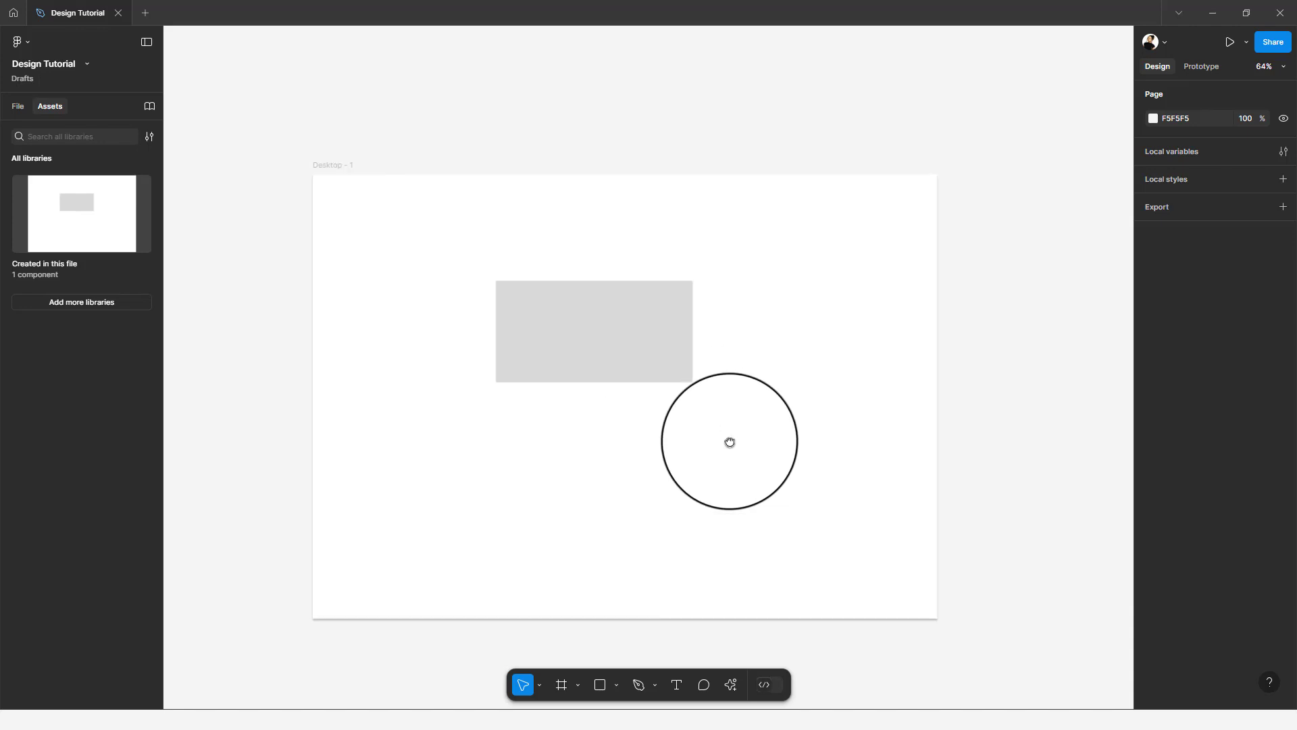
{"action": "left_click", "coordinate": [666, 338]}
{"action": "left_click_drag", "start_coordinate": [668, 314], "coordinate": [567, 55]}
Add the text "Button" near the middle of the Desktop frame and move it to X 628, Y 478
{"action": "left_click", "coordinate": [682, 686]}
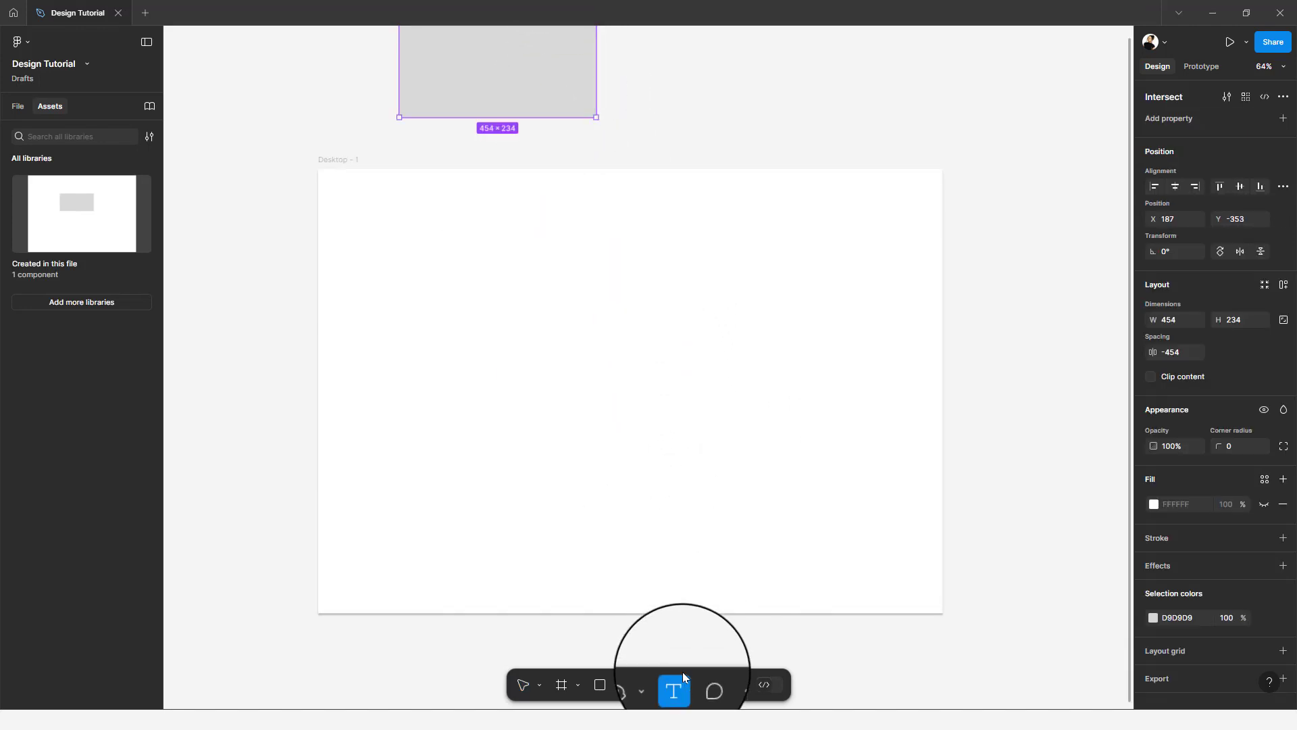
{"action": "left_click", "coordinate": [573, 379]}
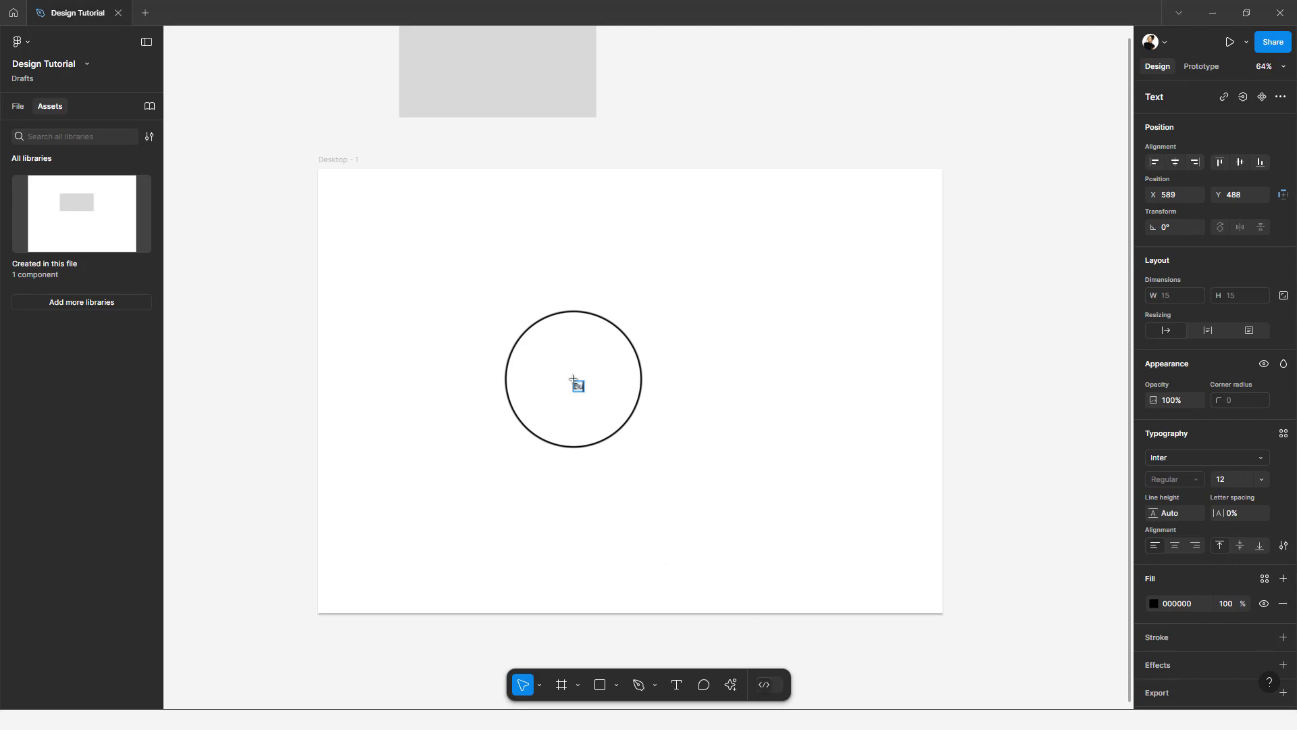
{"action": "scroll", "coordinate": [620, 362], "scroll_direction": "up", "scroll_amount": 10}
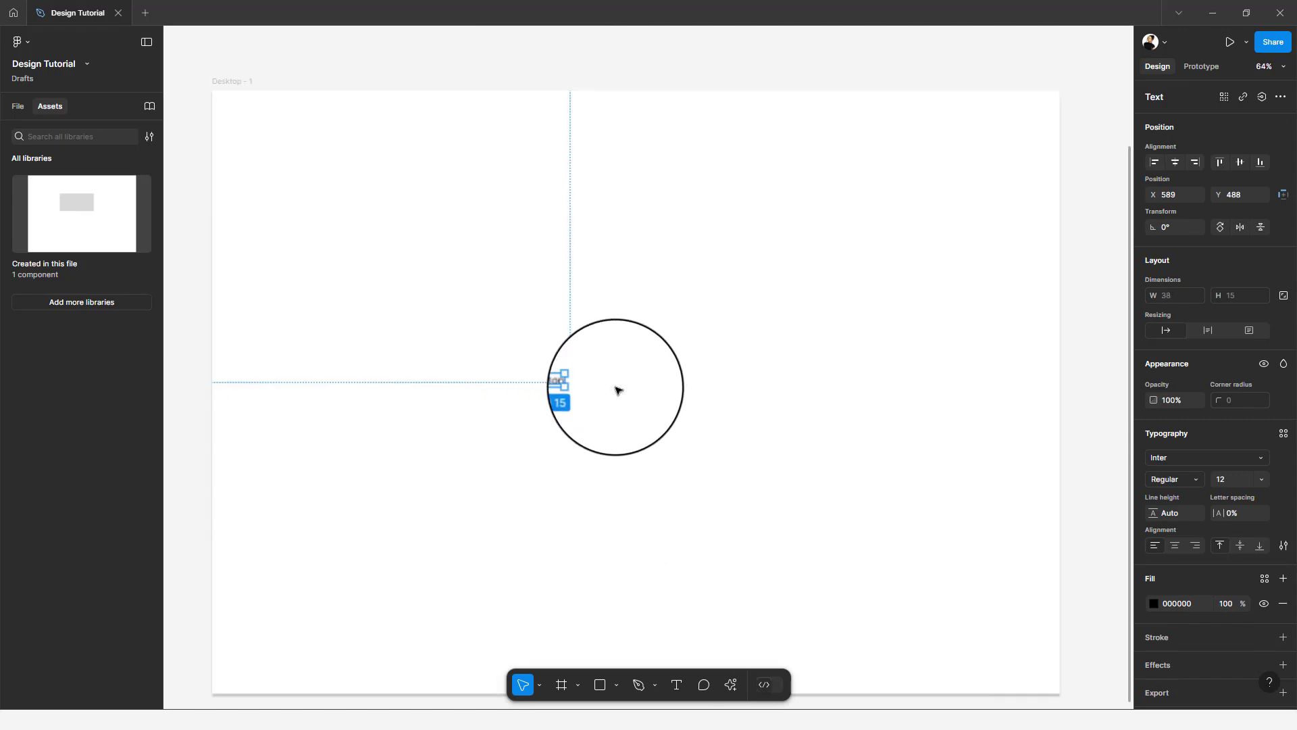
{"action": "left_click_drag", "start_coordinate": [534, 351], "coordinate": [572, 336]}
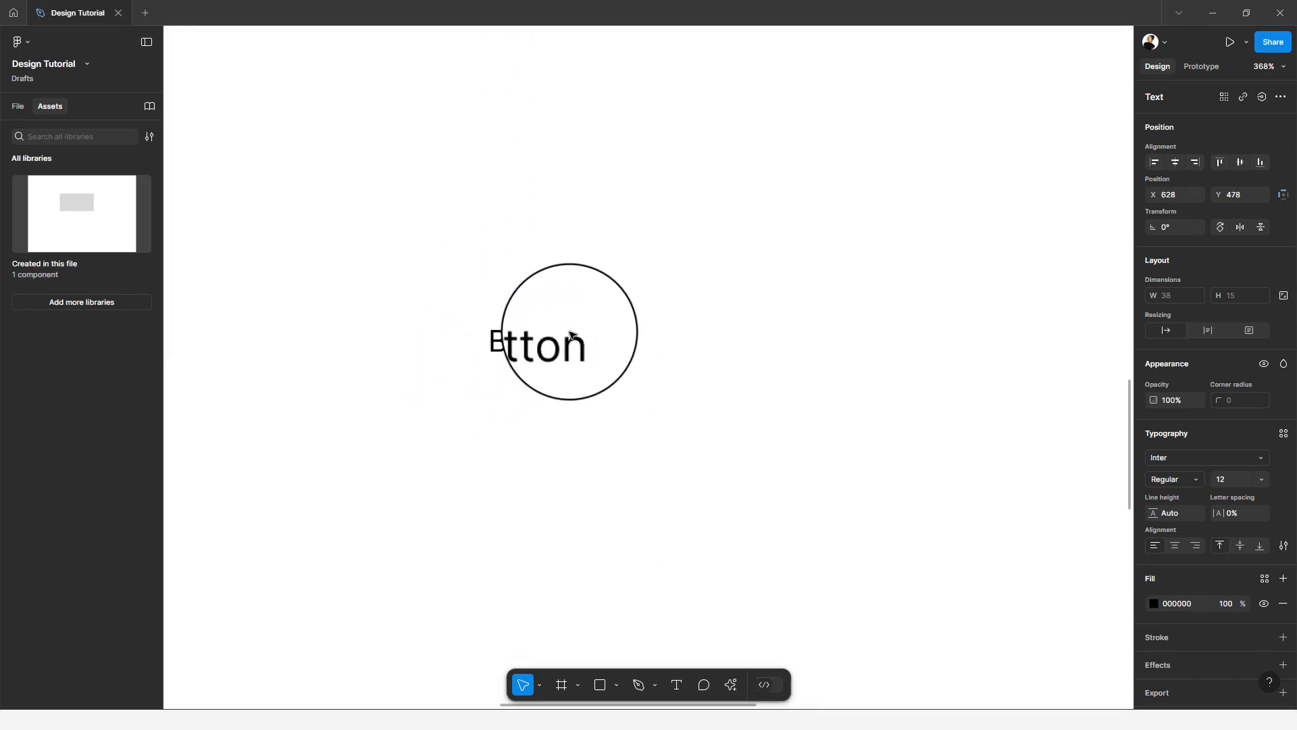
Wrap the "Button" text in an auto layout frame with horizontal padding 25 and vertical padding 40
{"action": "key", "text": "shift+a"}
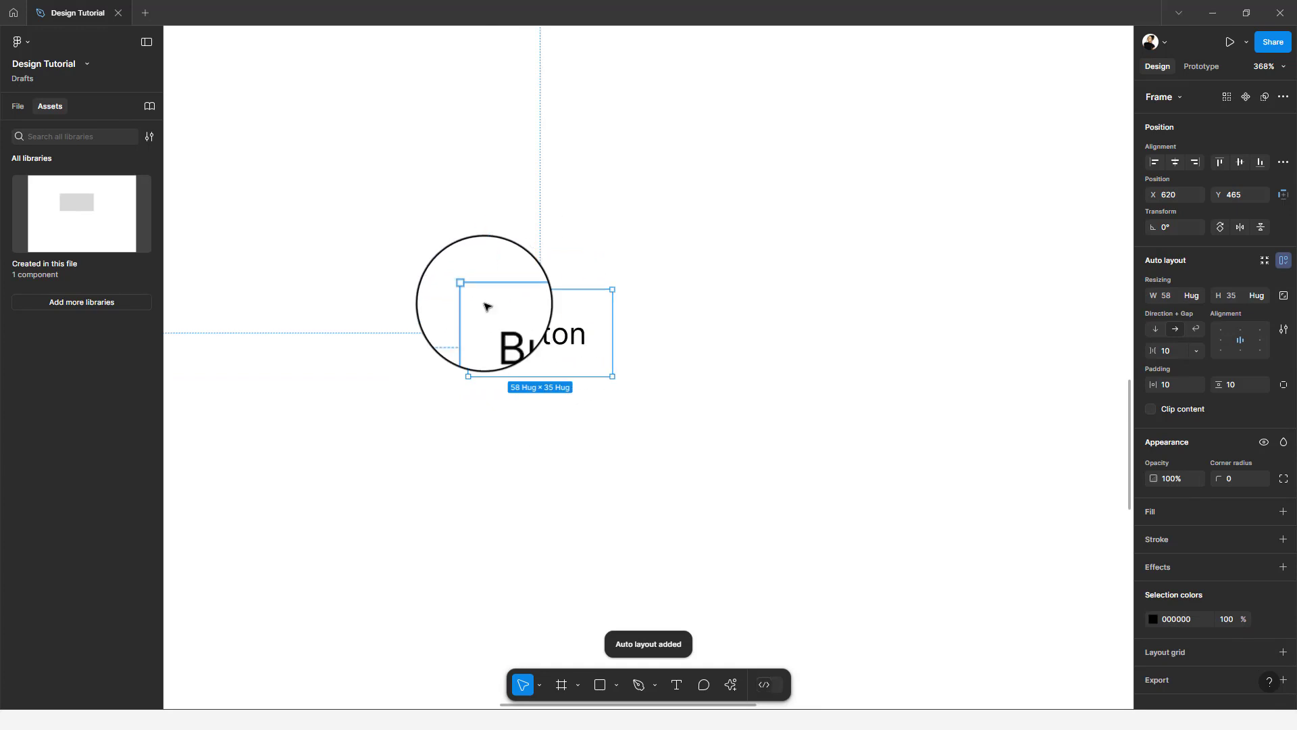
{"action": "left_click", "coordinate": [1167, 385]}
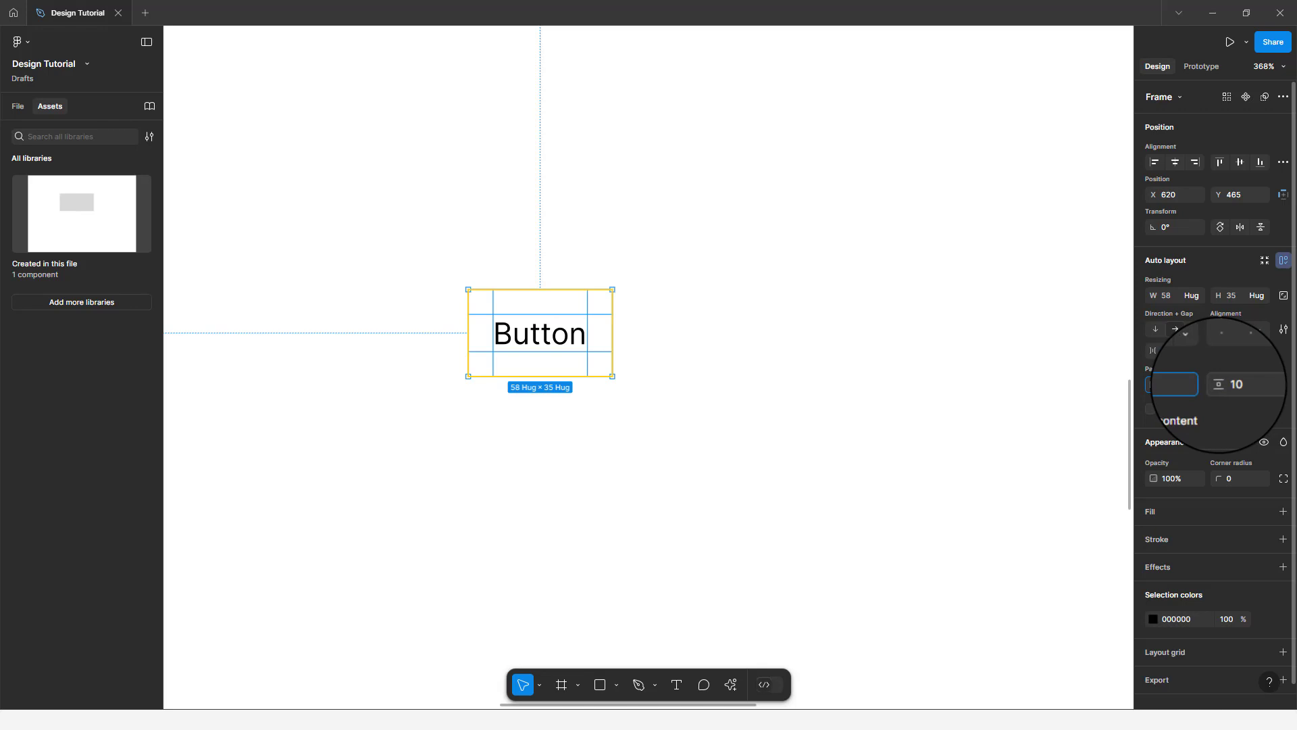
{"action": "left_click", "coordinate": [1233, 387]}
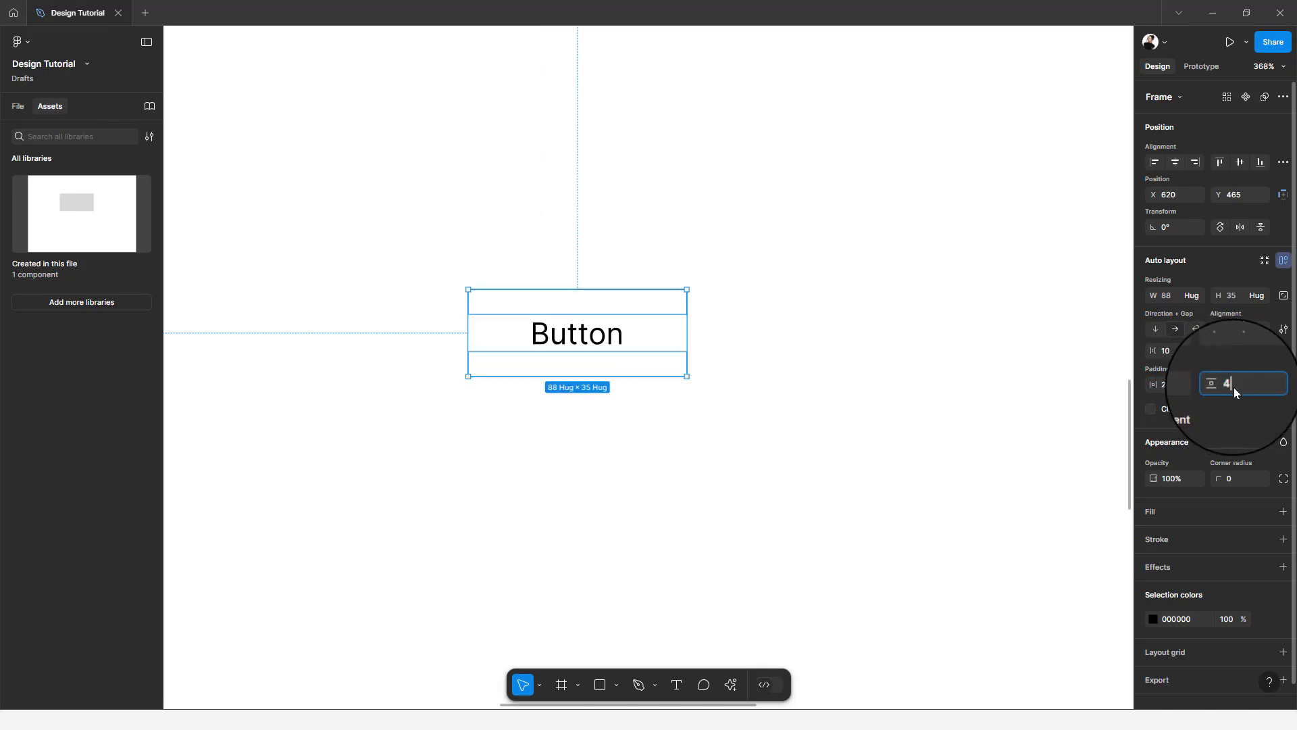
{"action": "type", "text": "40"}
{"action": "key", "text": "Return"}
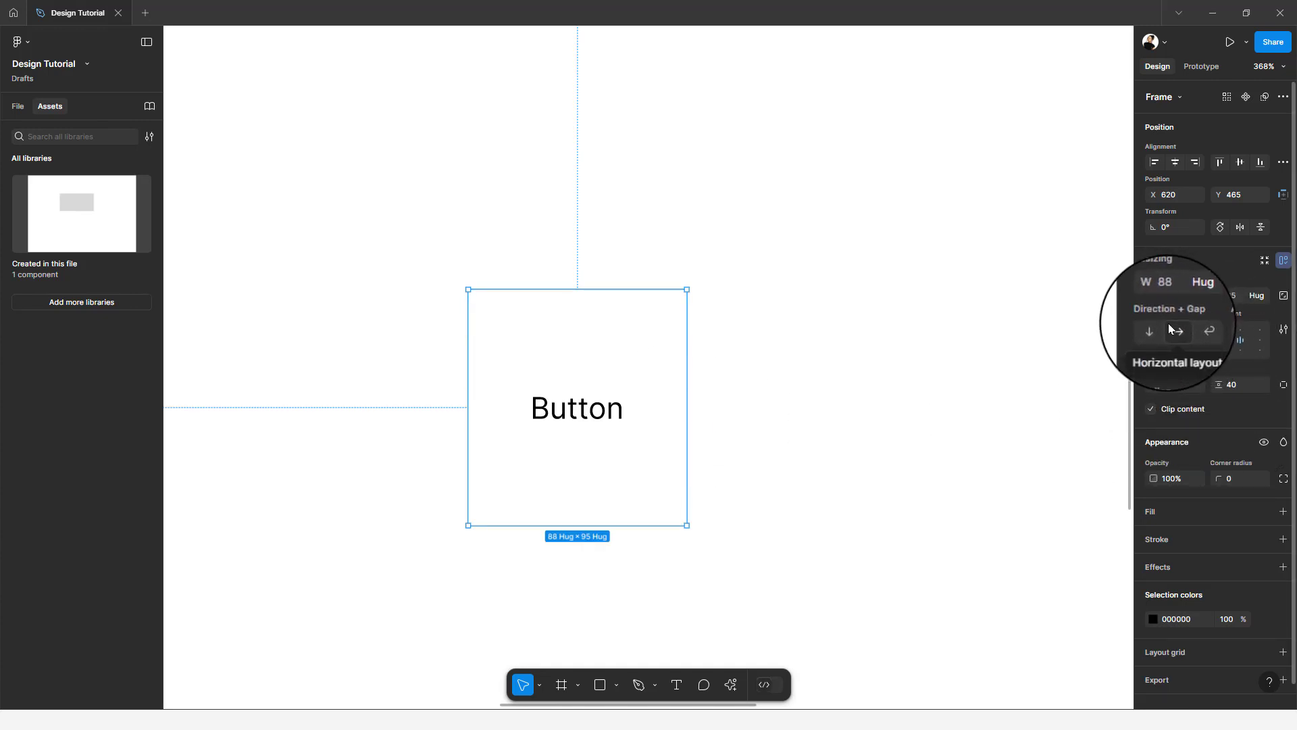
Duplicate the "Button" text once inside the auto layout frame and select the frame again
{"action": "left_click", "coordinate": [618, 408]}
{"action": "key", "text": "ctrl+d"}
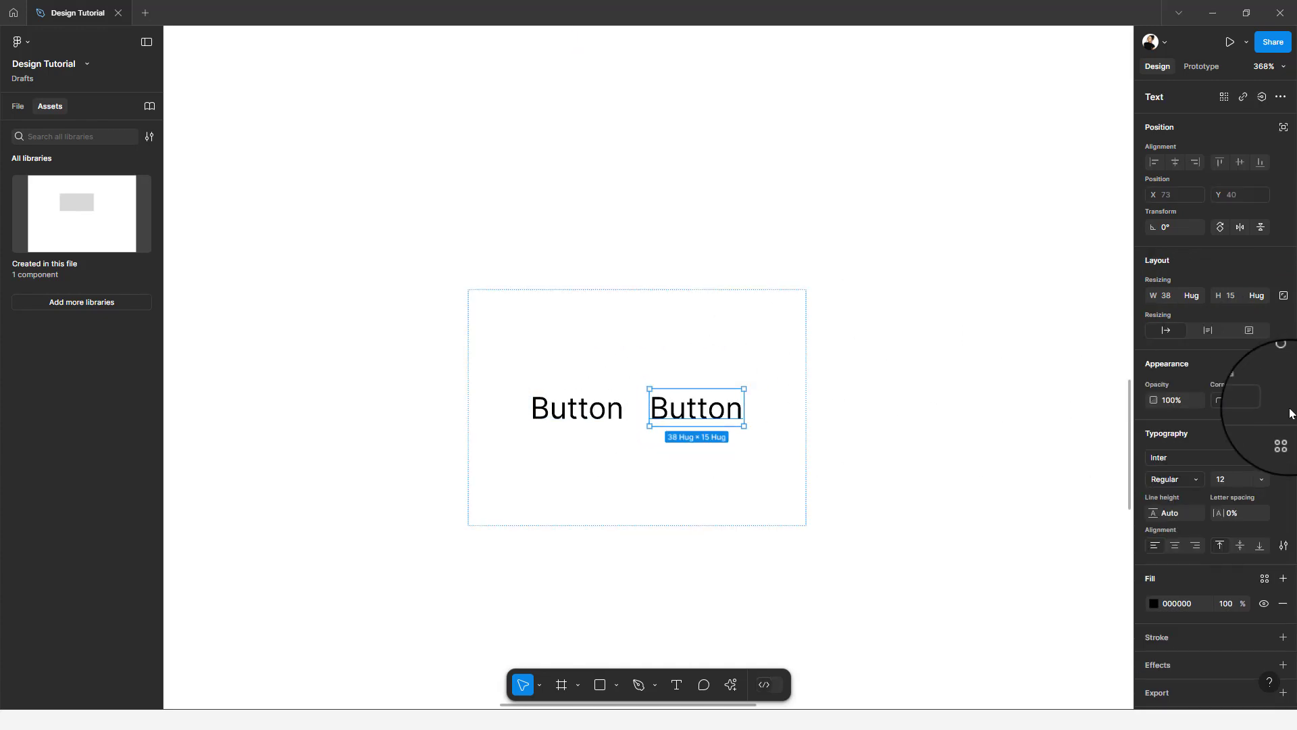
{"action": "key", "text": "Escape"}
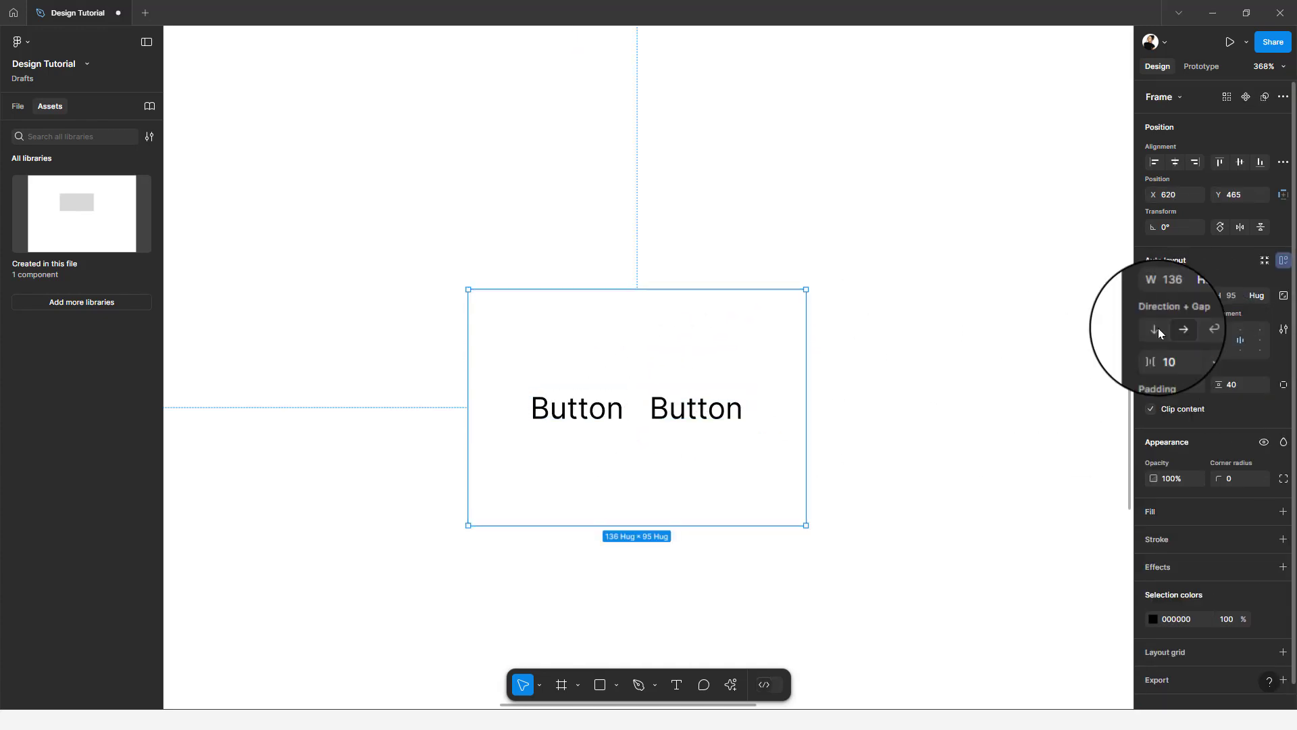
Try the vertical and horizontal layout directions on the frame, and set its direction to wrap
{"action": "left_click", "coordinate": [1158, 327]}
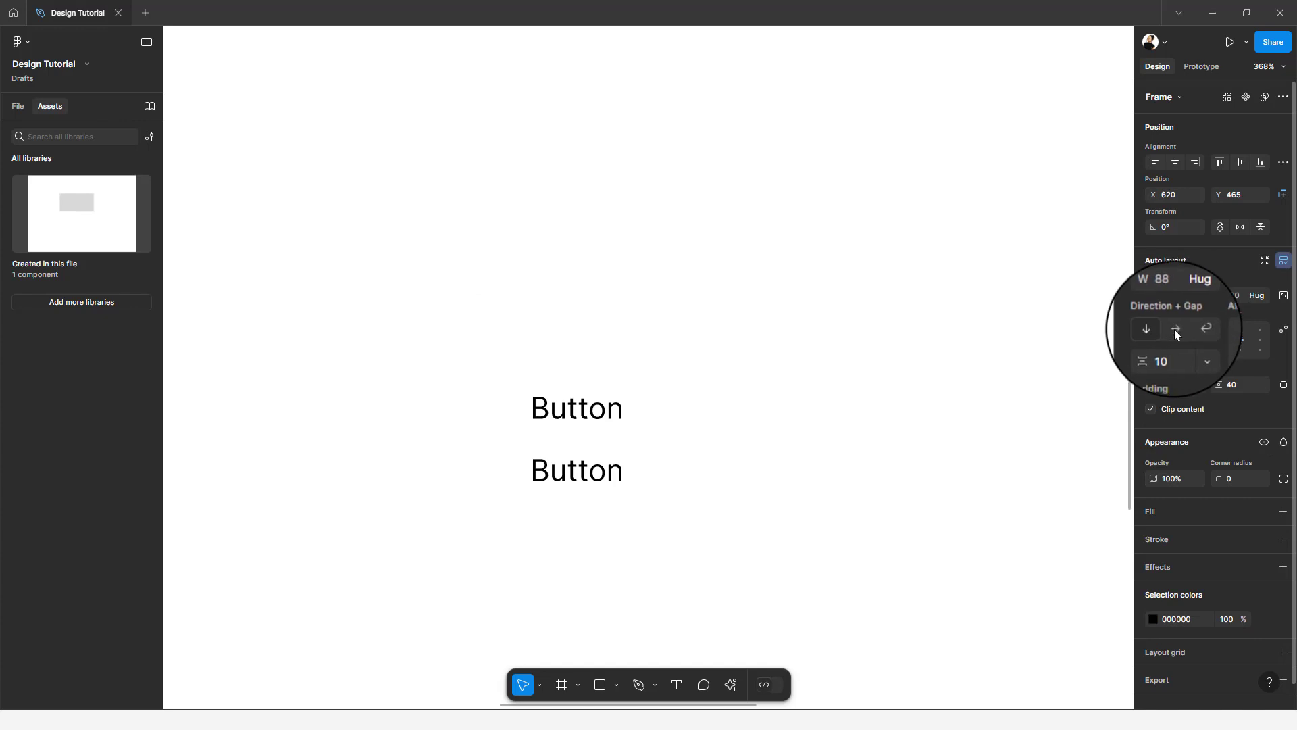
{"action": "left_click", "coordinate": [1177, 329]}
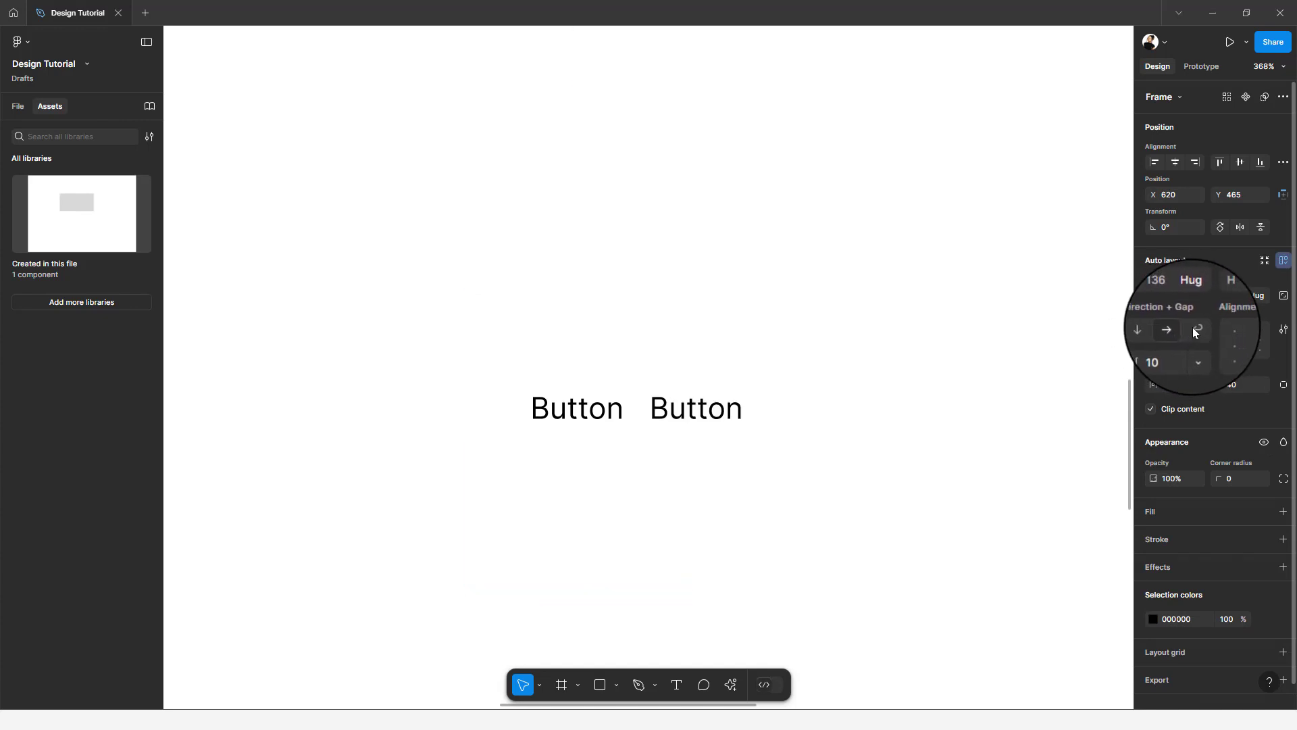
{"action": "left_click", "coordinate": [1194, 327]}
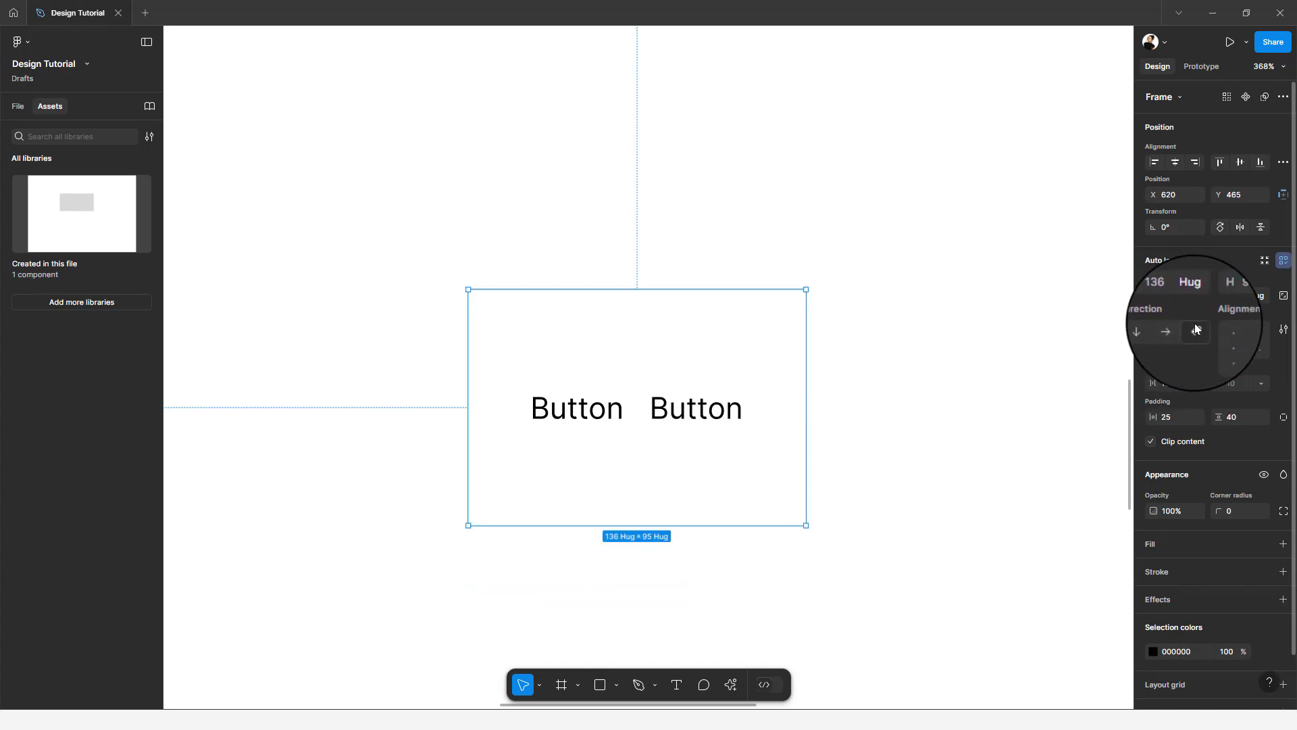
Duplicate the second "Button" text four times inside the wrap layout frame
{"action": "left_click", "coordinate": [720, 409]}
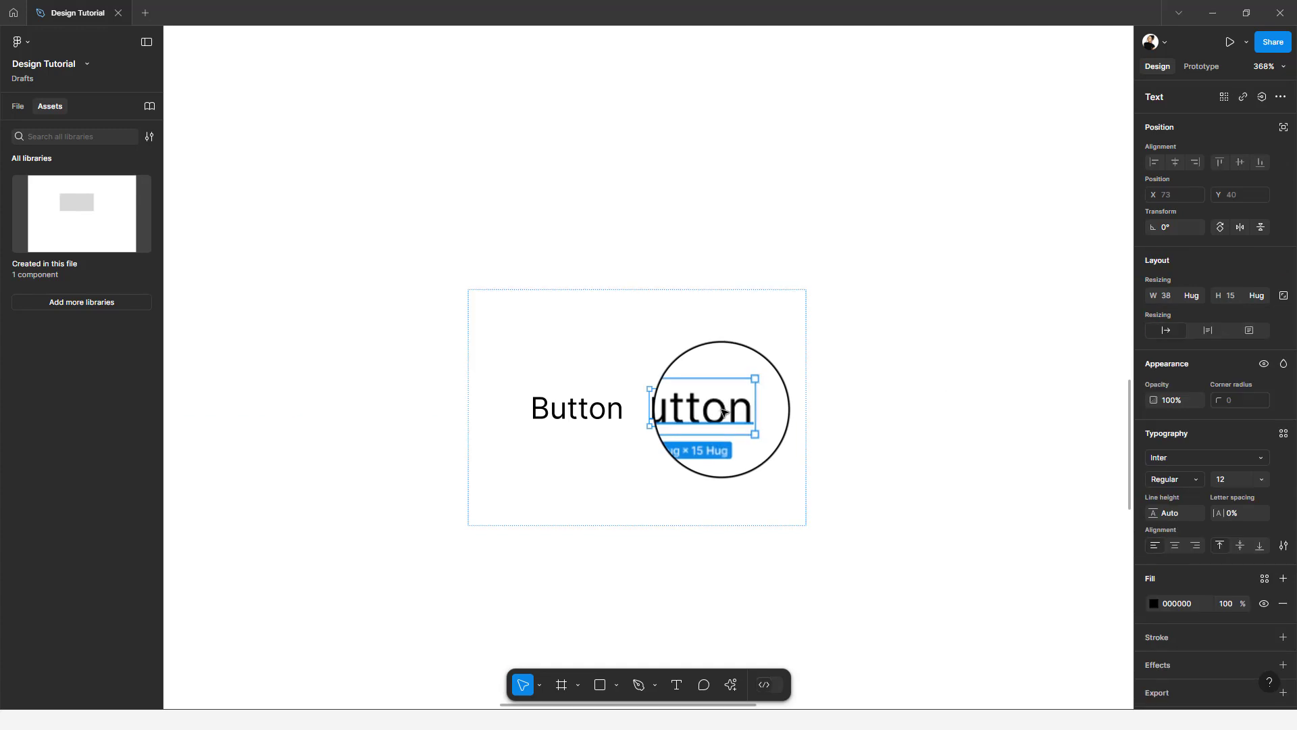
{"action": "key", "text": "ctrl+d"}
{"action": "key", "text": "ctrl+d"}
{"action": "key", "text": "ctrl+d"}
{"action": "key", "text": "ctrl+d"}
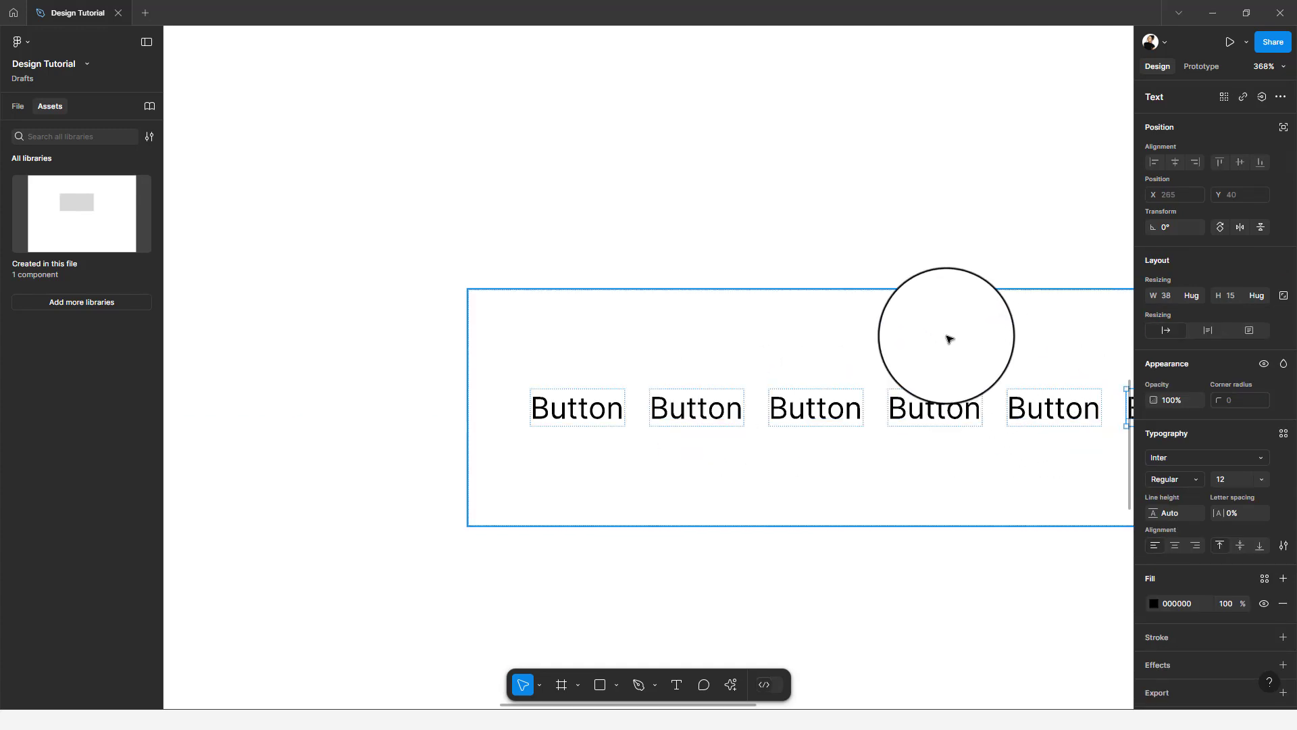
Narrow the frame to 197 wide so the texts wrap, and align them to the bottom with an Auto horizontal gap
{"action": "left_click", "coordinate": [975, 281]}
{"action": "left_click_drag", "start_coordinate": [976, 281], "coordinate": [835, 269]}
{"action": "scroll", "coordinate": [835, 269], "scroll_direction": "right", "scroll_amount": 2}
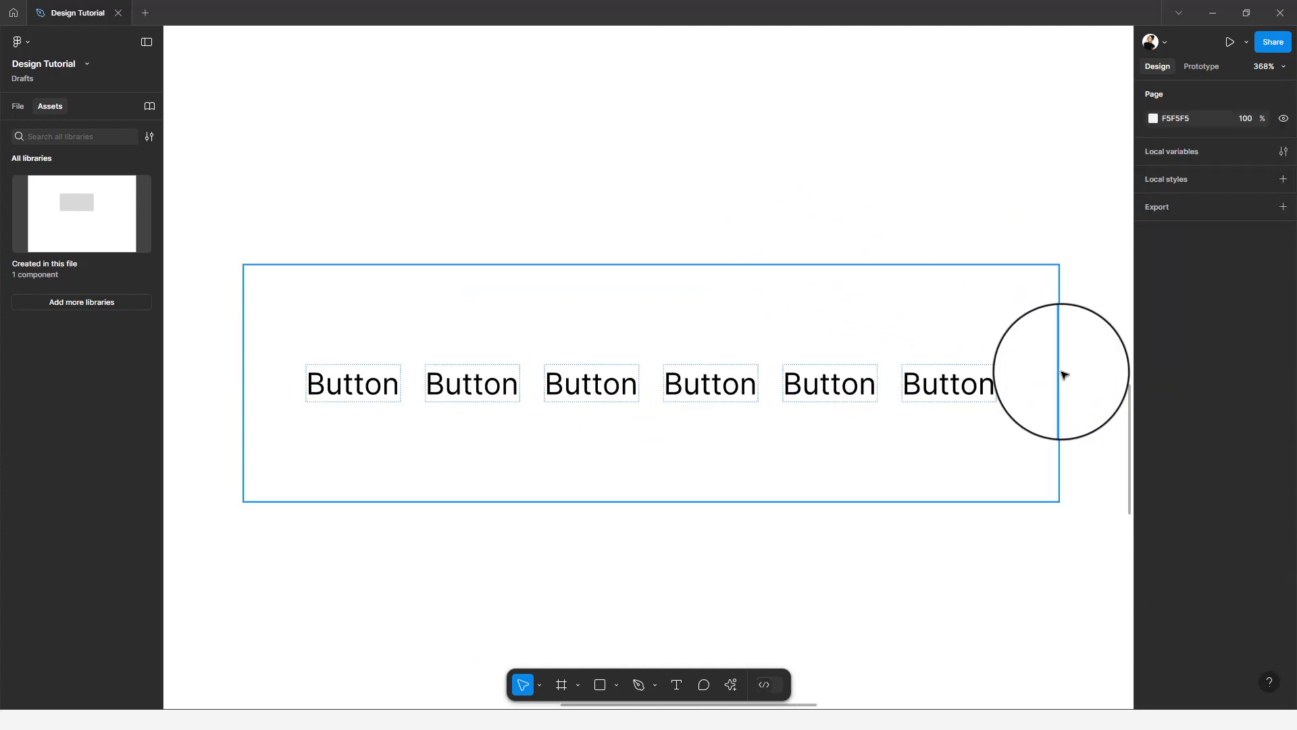
{"action": "left_click", "coordinate": [1054, 376]}
{"action": "left_click_drag", "start_coordinate": [1054, 376], "coordinate": [752, 389]}
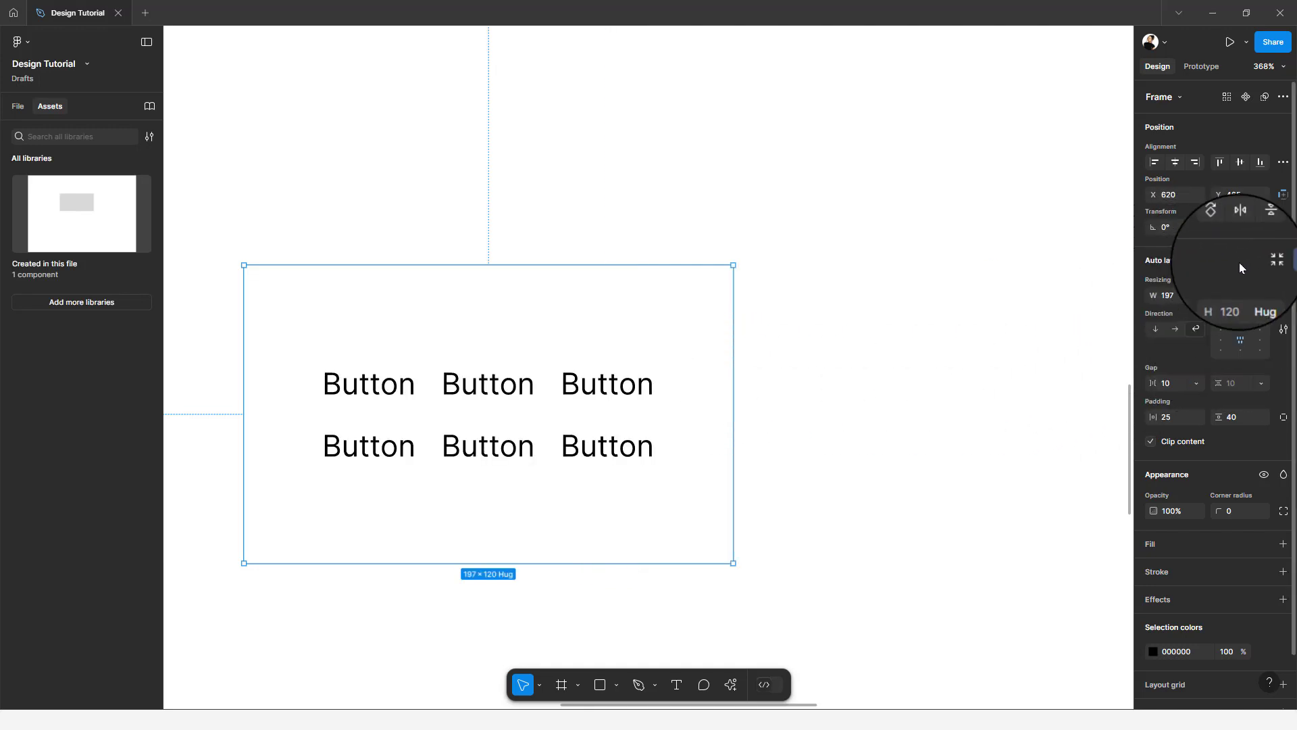
{"action": "left_click", "coordinate": [1241, 328]}
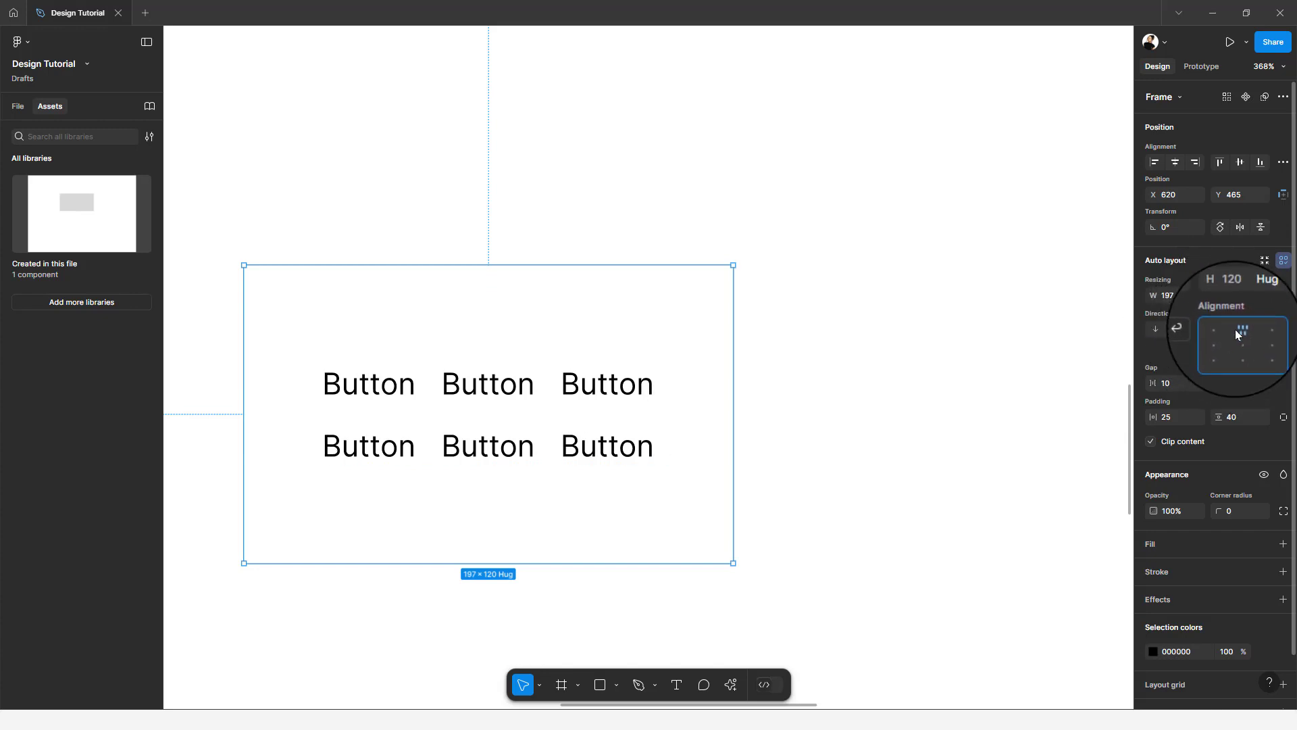
{"action": "double_click", "coordinate": [1237, 349]}
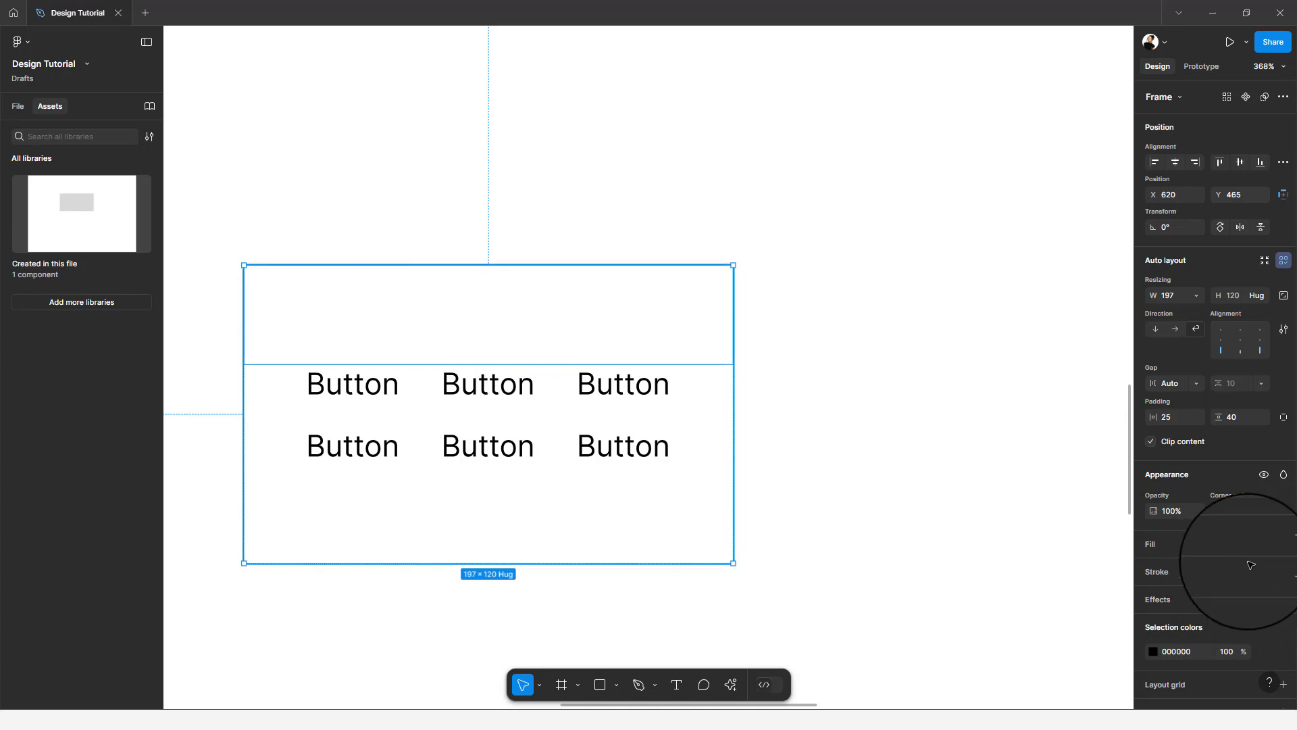
Give the frame a single solid fill of F03838, removing the extra black fill
{"action": "left_click", "coordinate": [1284, 544]}
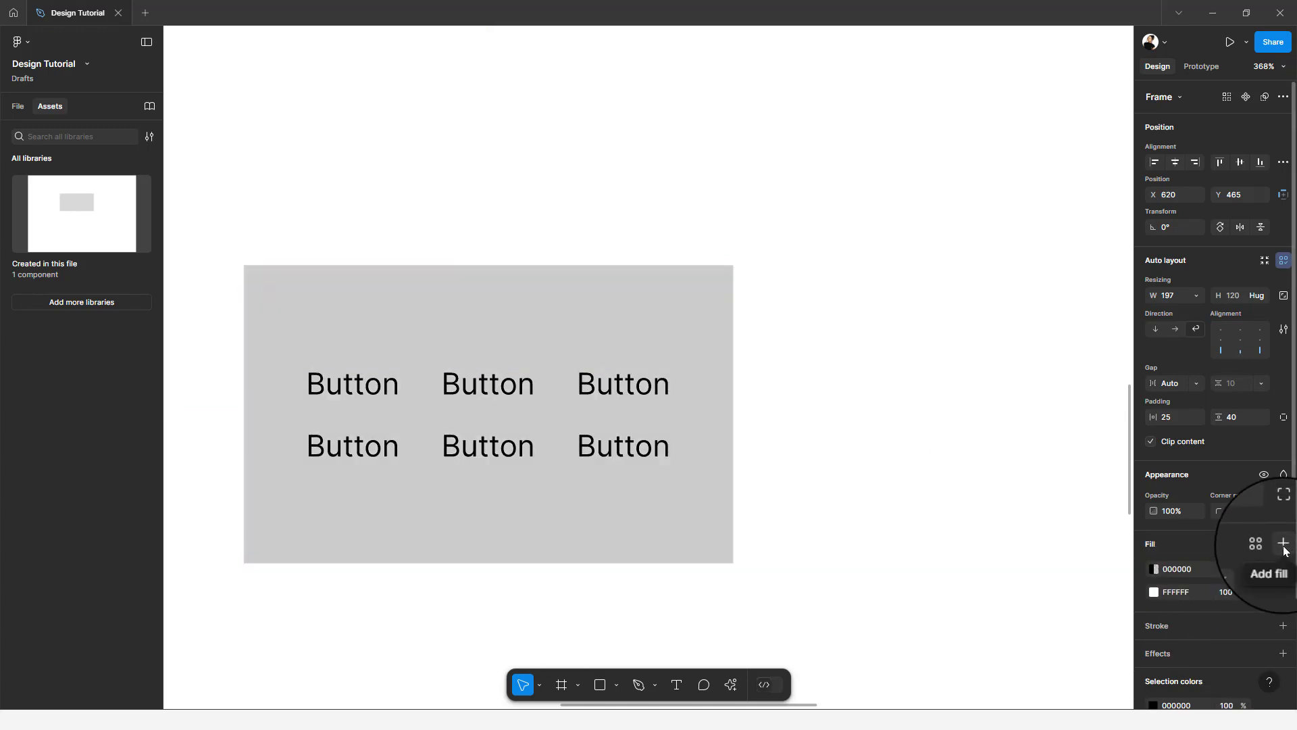
{"action": "left_click", "coordinate": [1288, 570]}
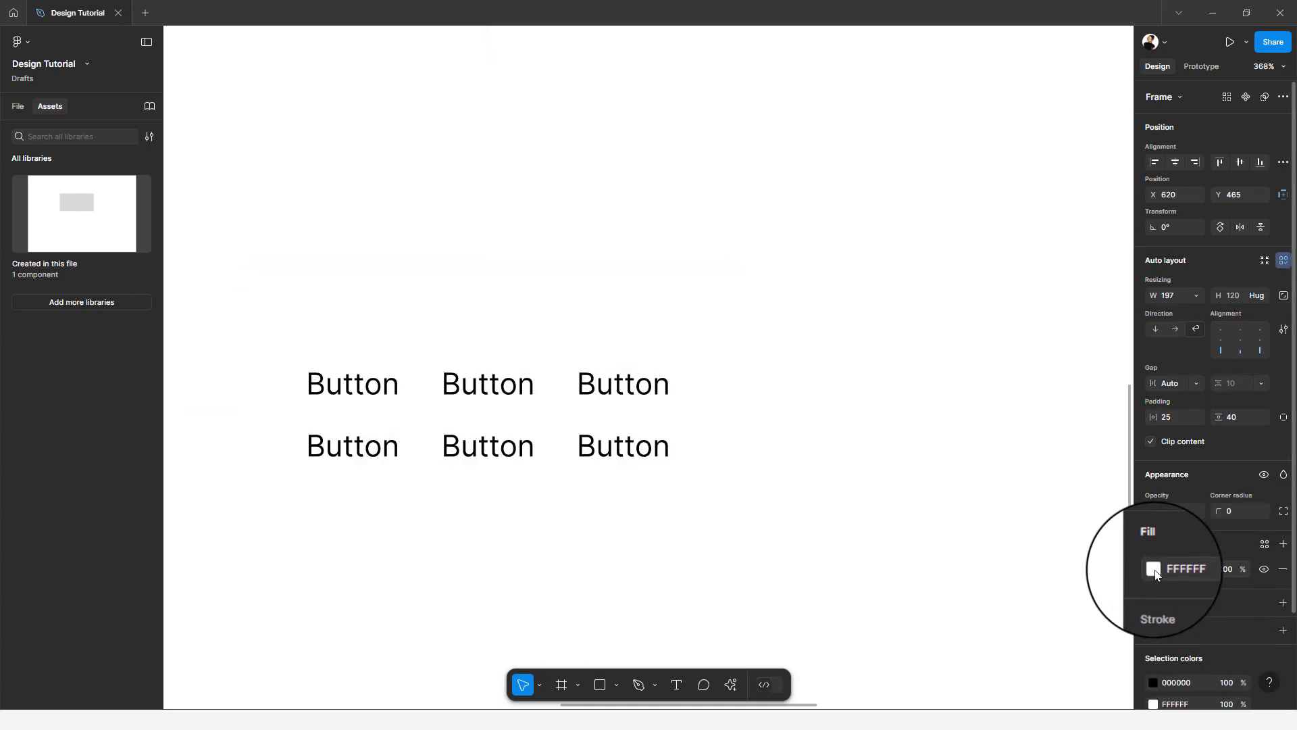
{"action": "left_click", "coordinate": [1154, 568]}
{"action": "type", "text": "F03838"}
{"action": "key", "text": "Return"}
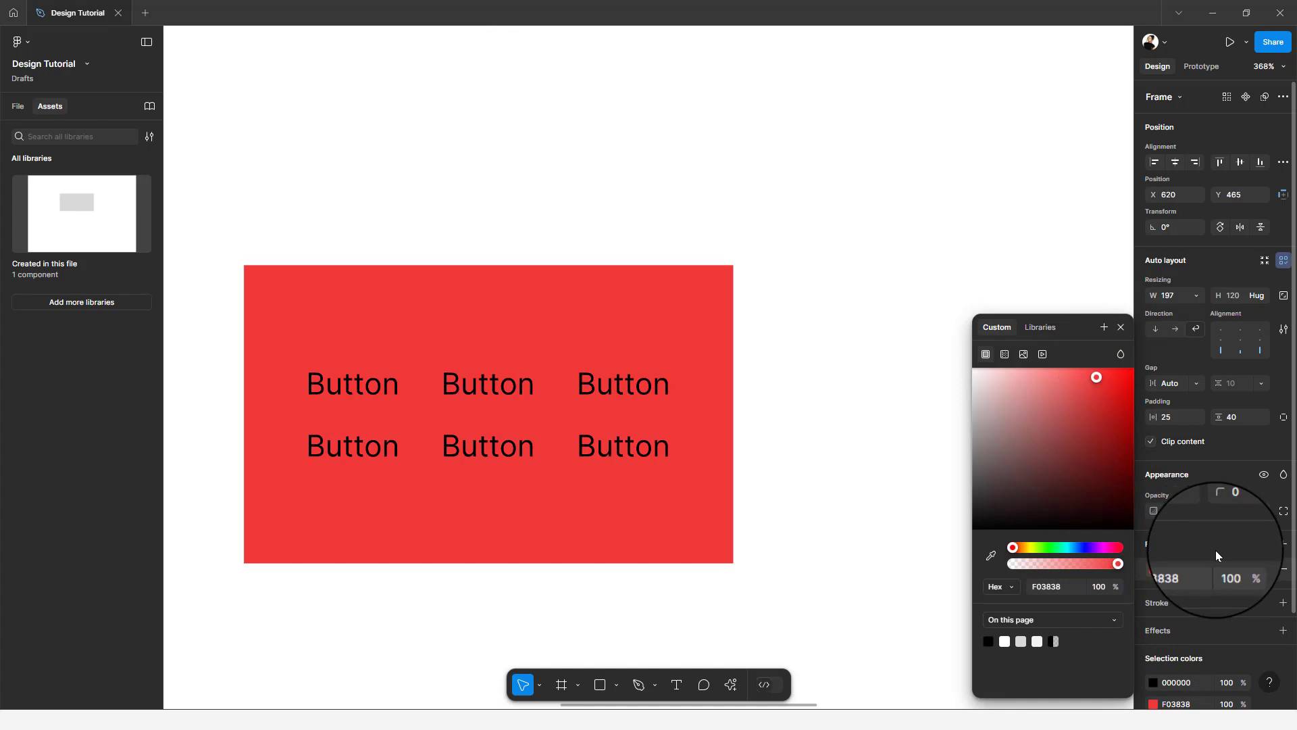
{"action": "left_click", "coordinate": [1214, 550]}
Add an inside stroke of weight 1 to the frame and recolor the shared black of its stroke and texts to white
{"action": "left_click", "coordinate": [1283, 607]}
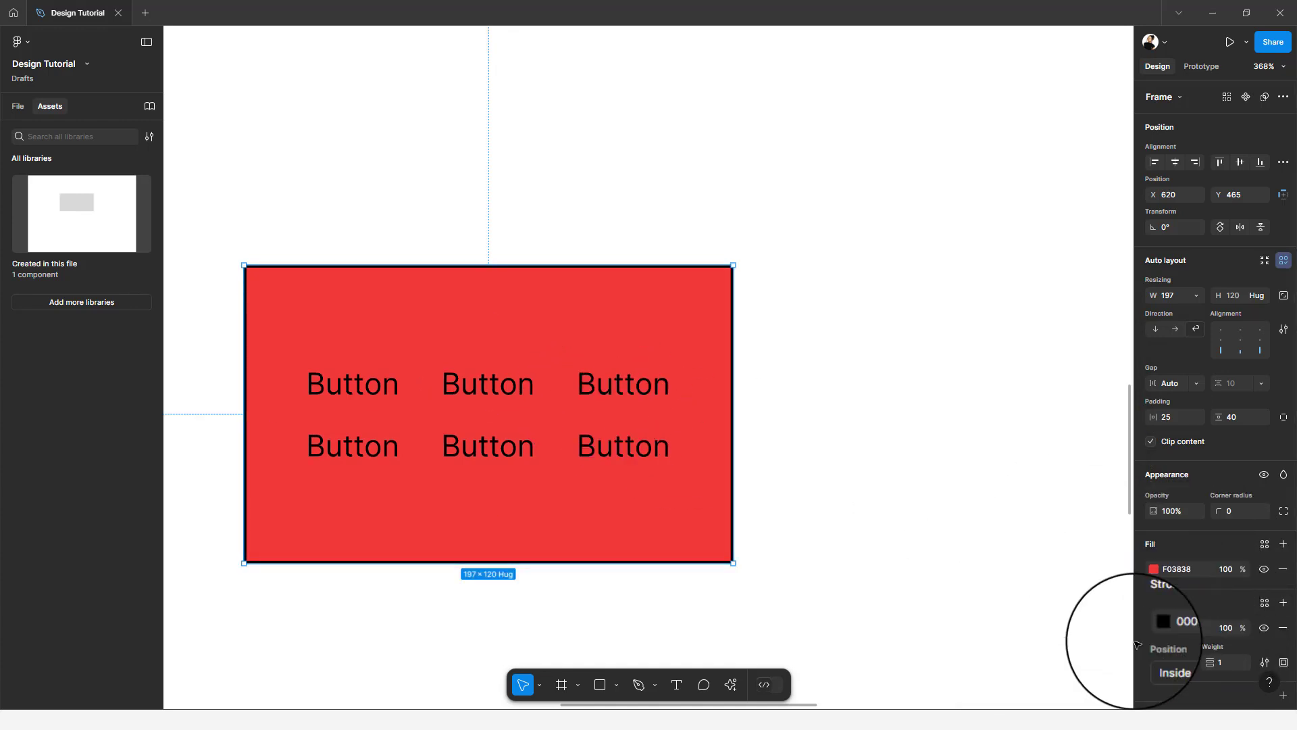
{"action": "scroll", "coordinate": [1187, 608], "scroll_direction": "down", "scroll_amount": 3}
{"action": "left_click", "coordinate": [1154, 578]}
{"action": "left_click_drag", "start_coordinate": [973, 527], "coordinate": [963, 340]}
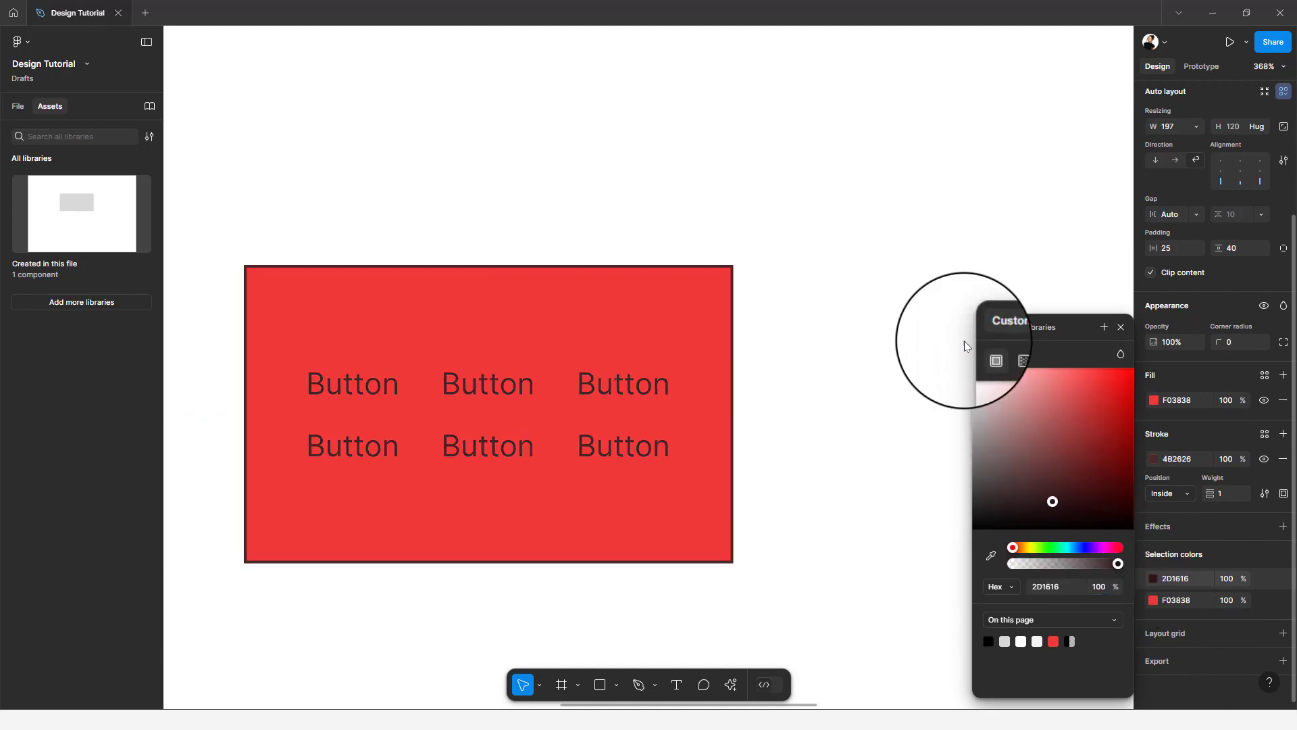
{"action": "left_click", "coordinate": [821, 330]}
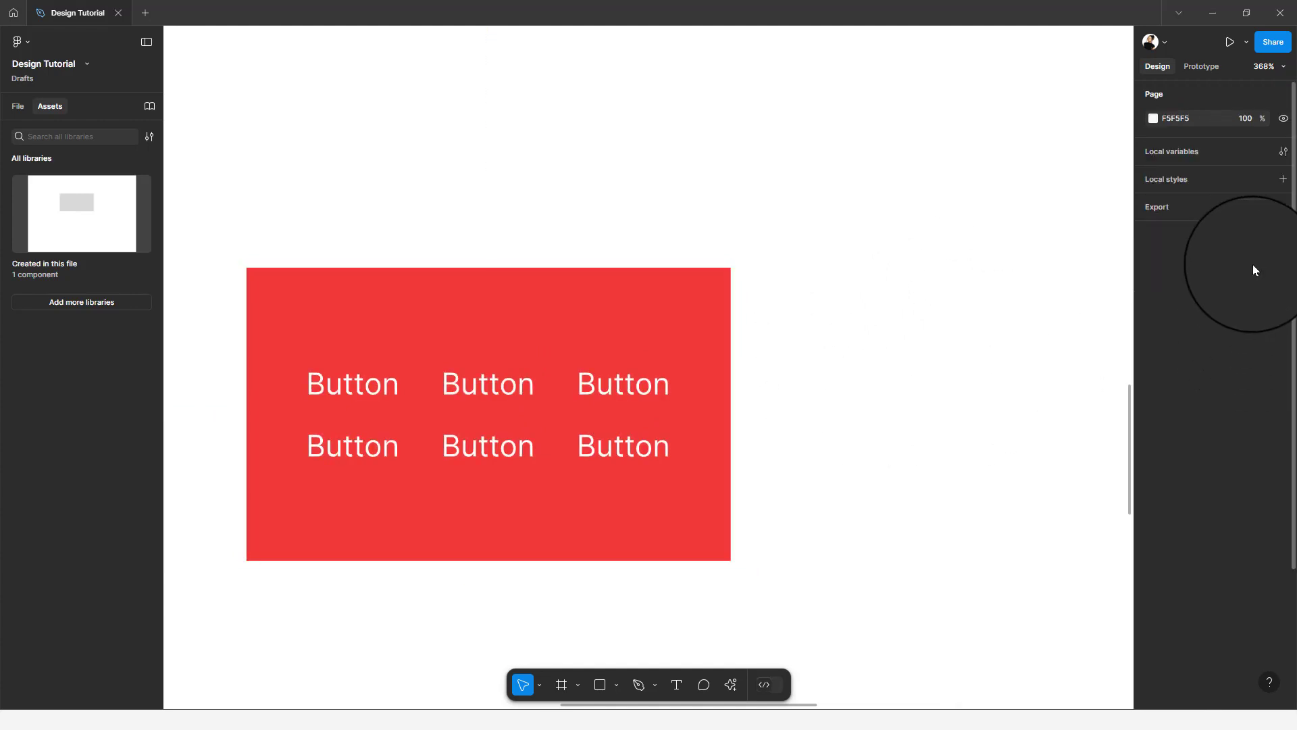